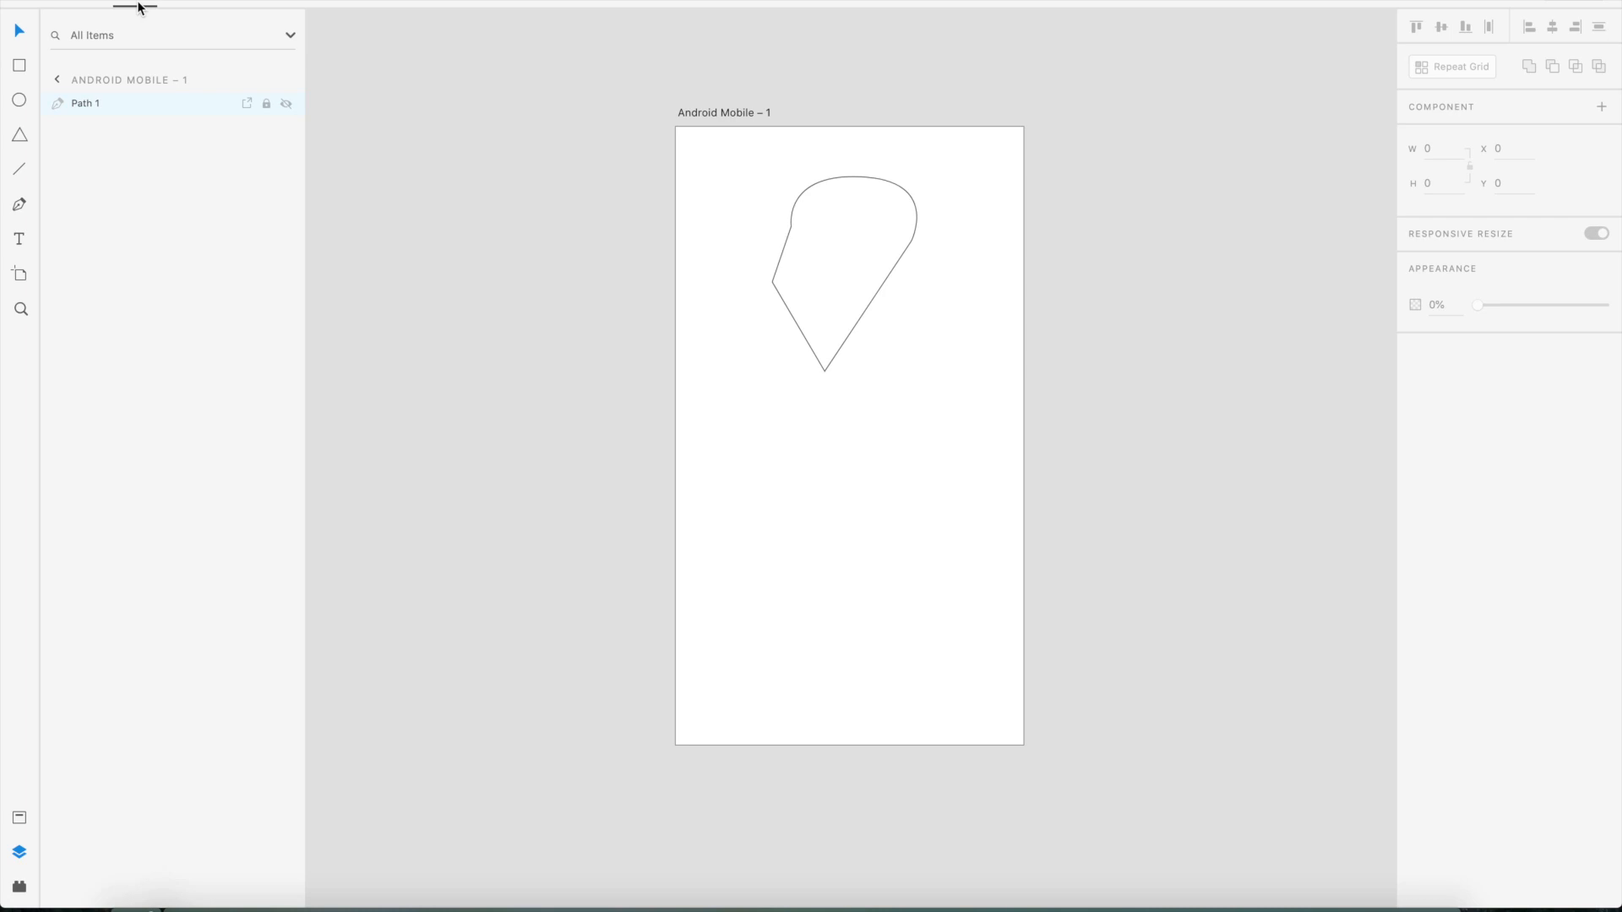
- View the document's save options and dismiss them without saving
key(super+s)
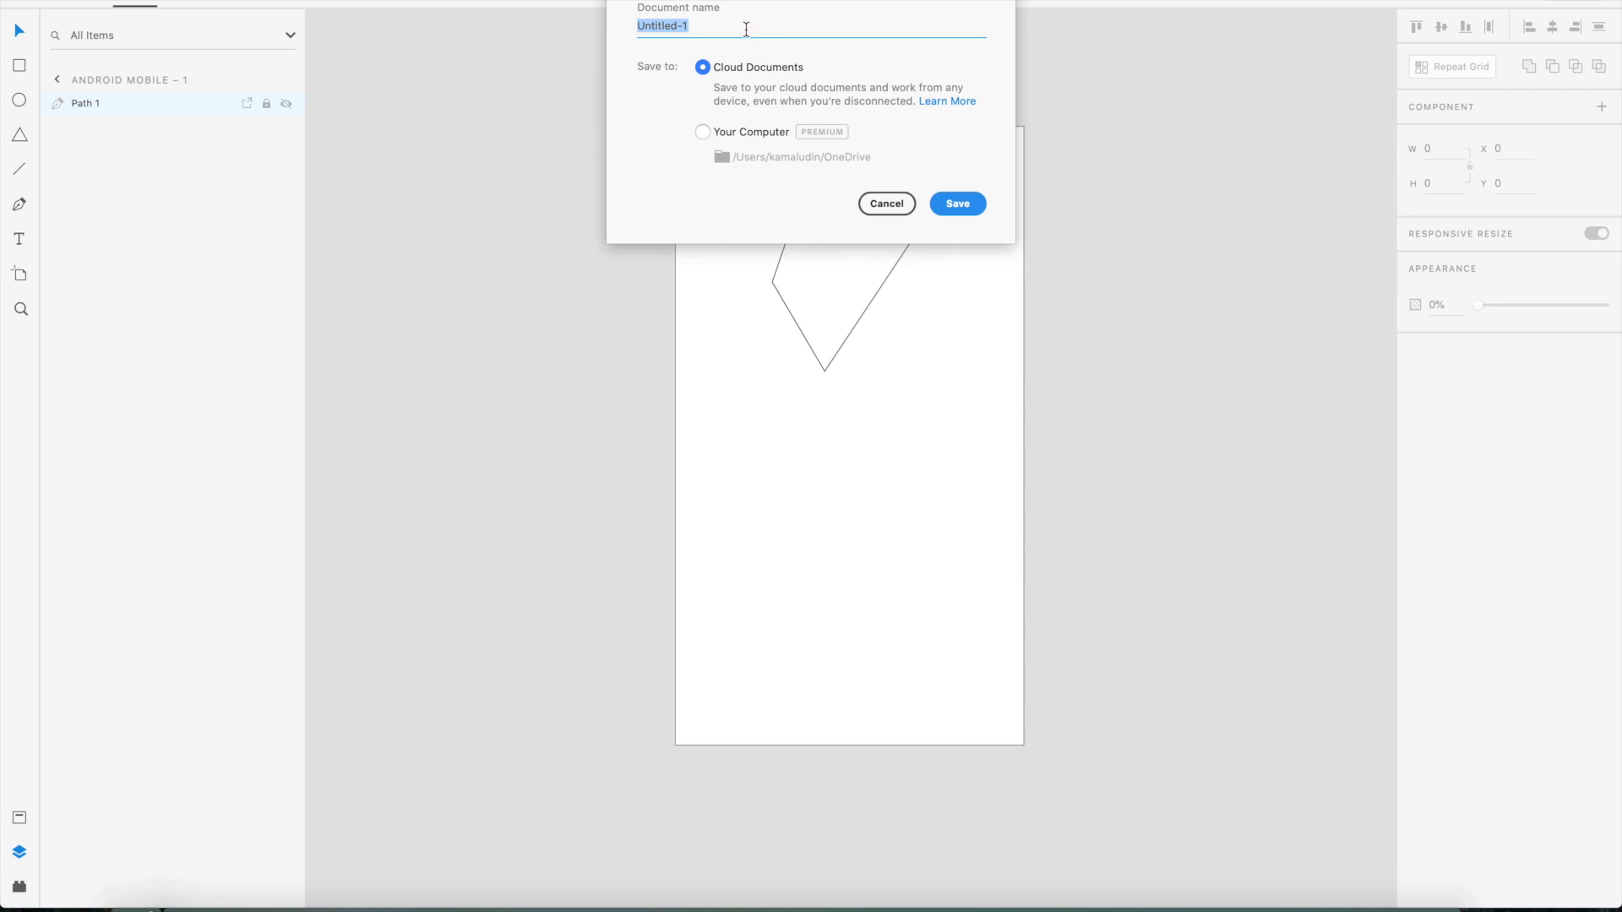
click(886, 204)
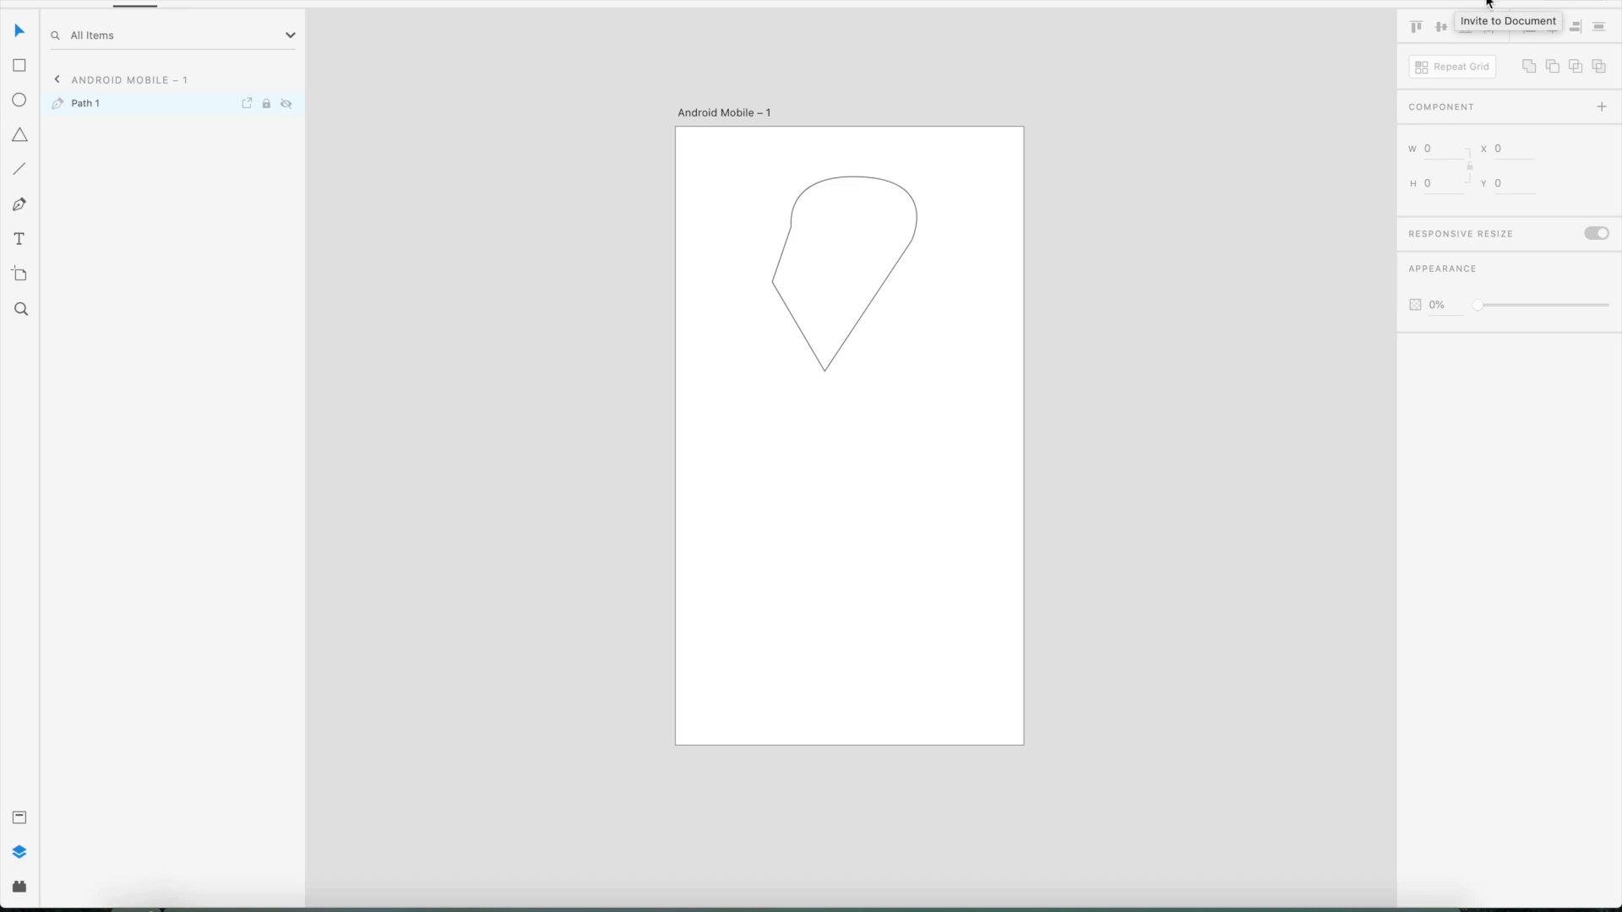
- View the device preview information and the desktop preview of the artboard, and close the preview
click(1493, 2)
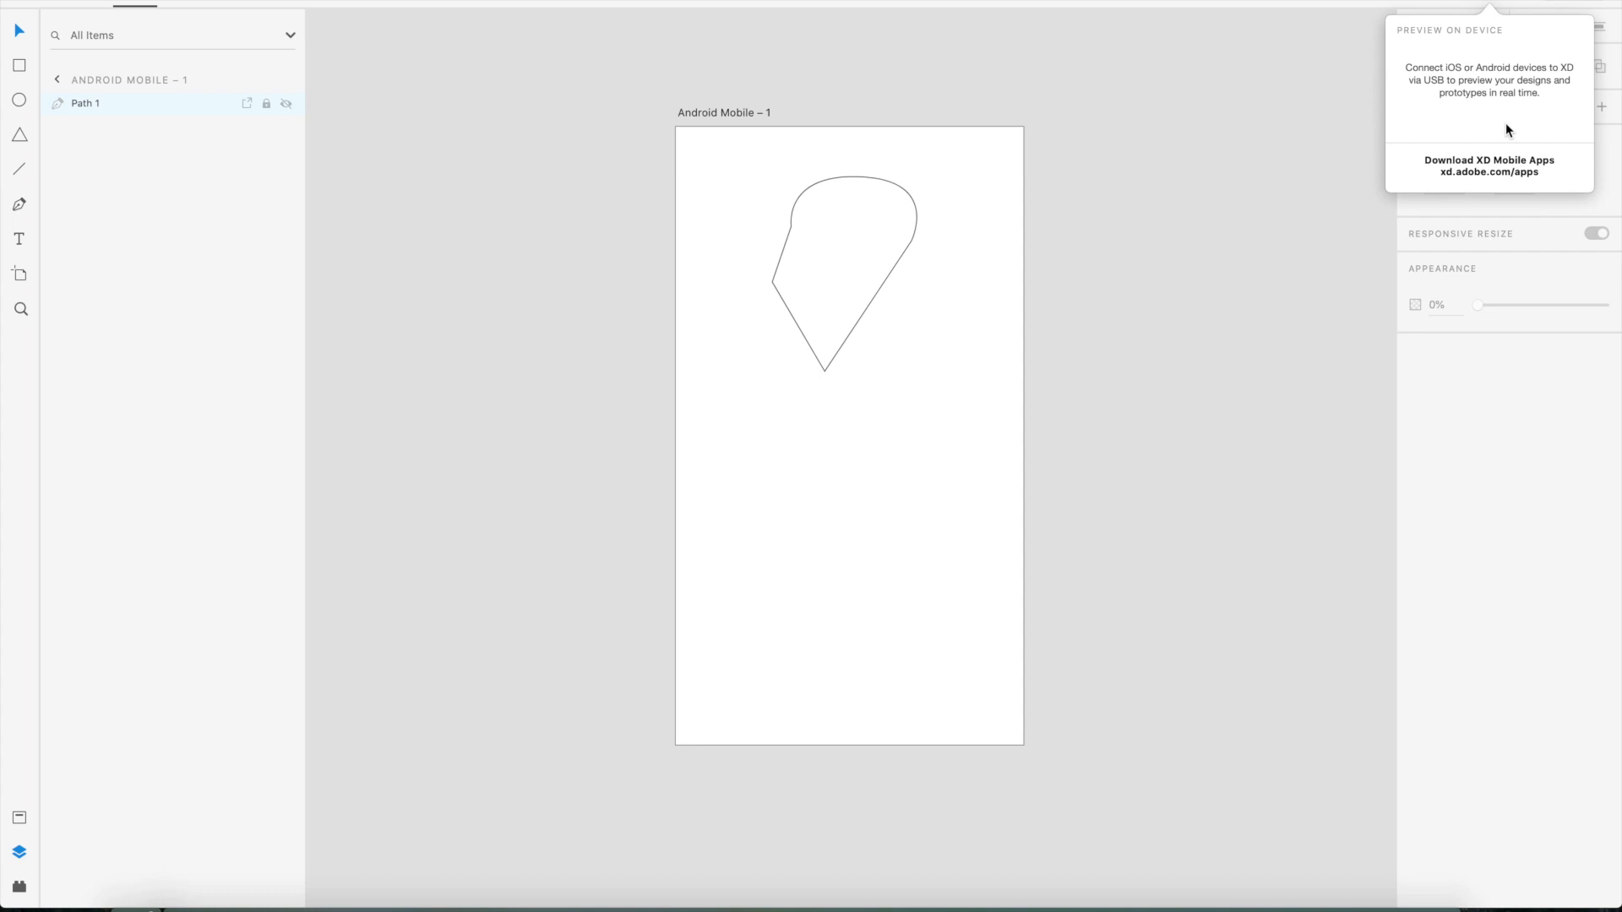
click(1523, 4)
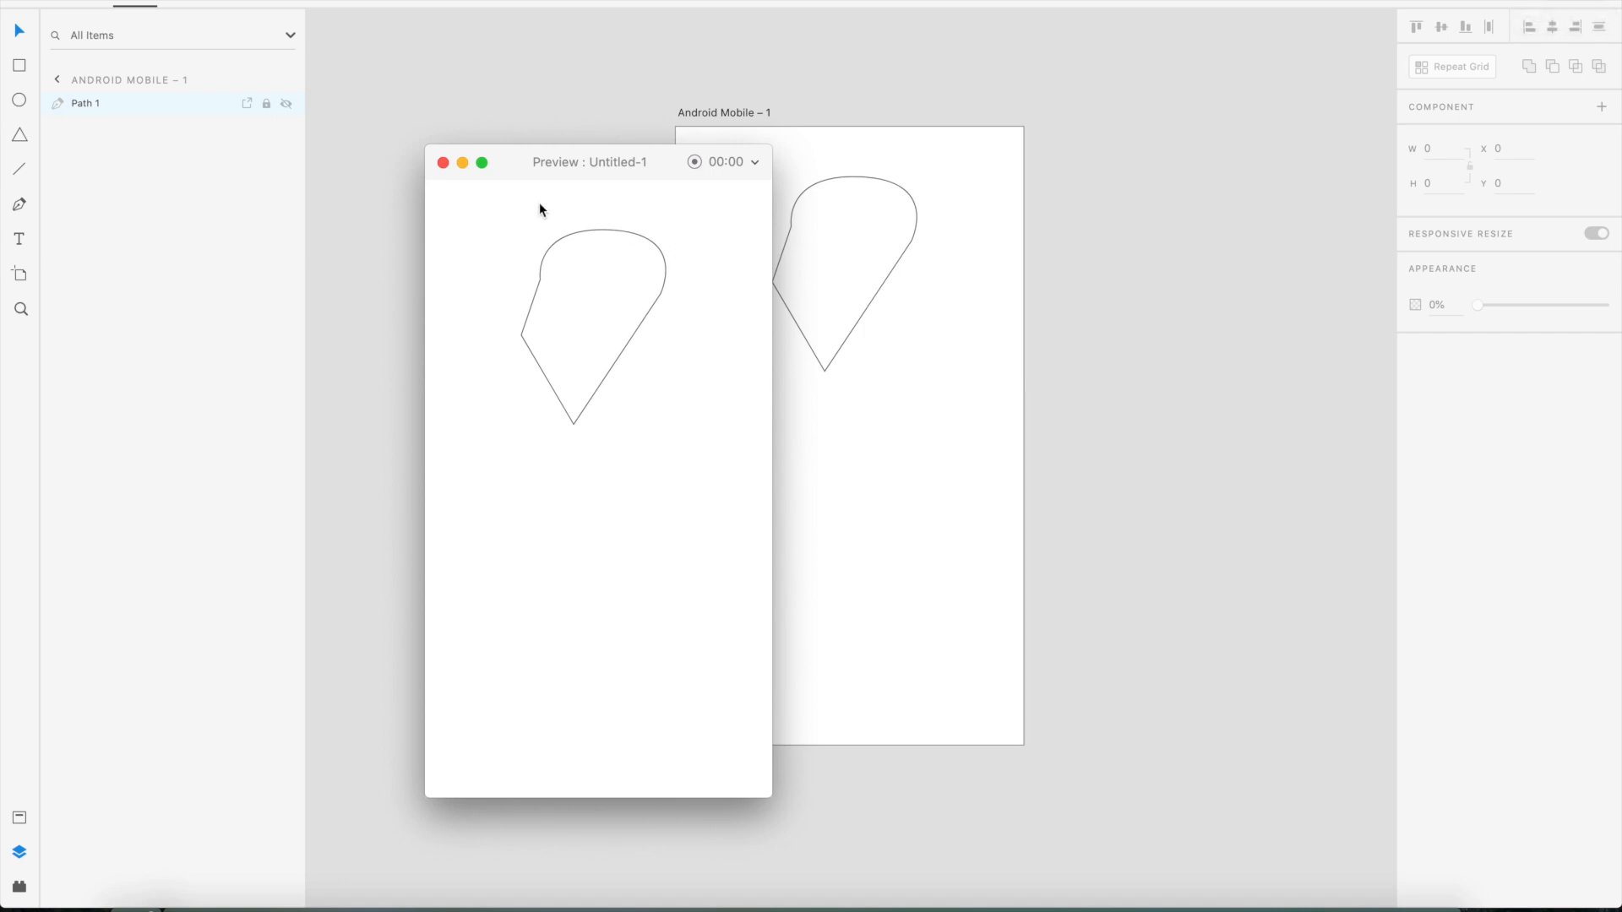
click(443, 163)
- View the artboard at 25% zoom and return the zoom to 100%
click(1599, 3)
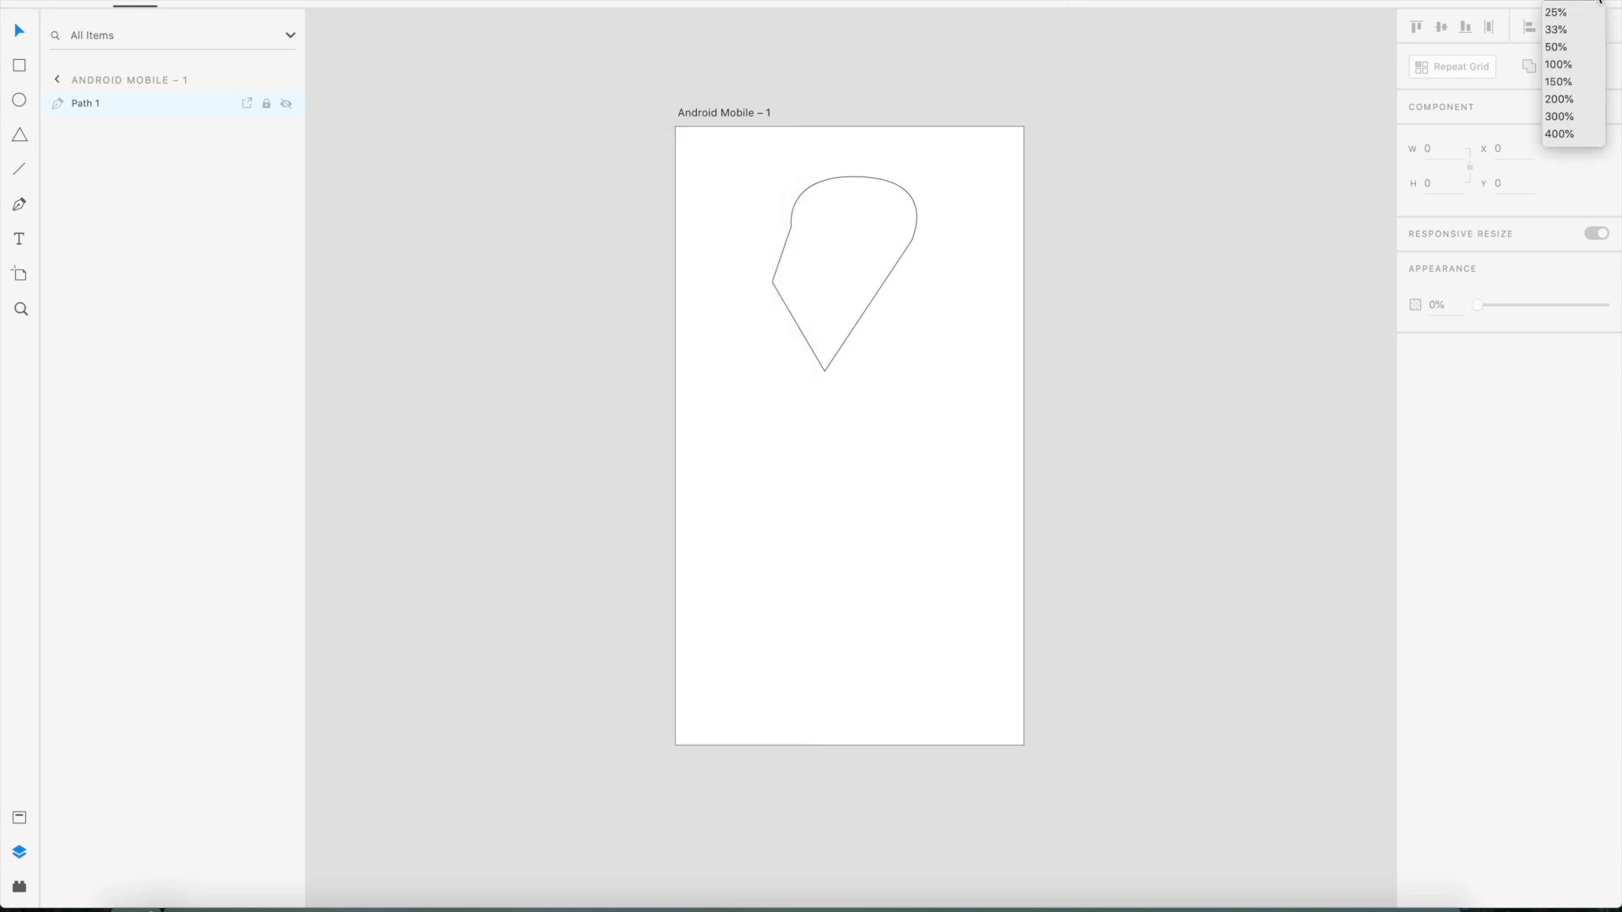
click(1564, 14)
click(1590, 3)
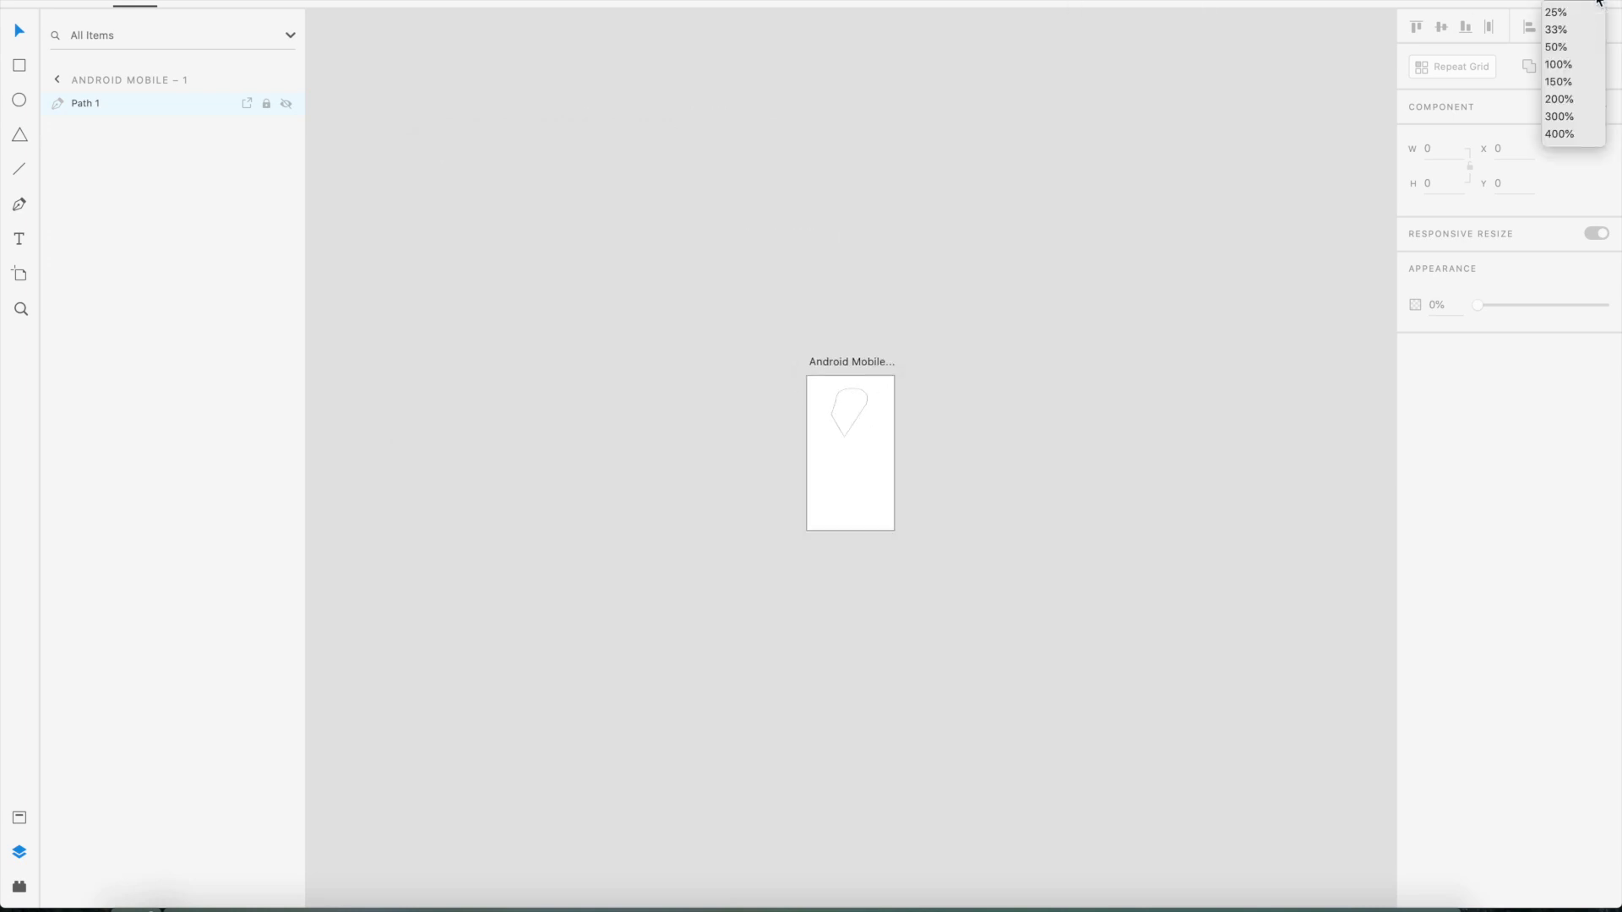
click(1562, 72)
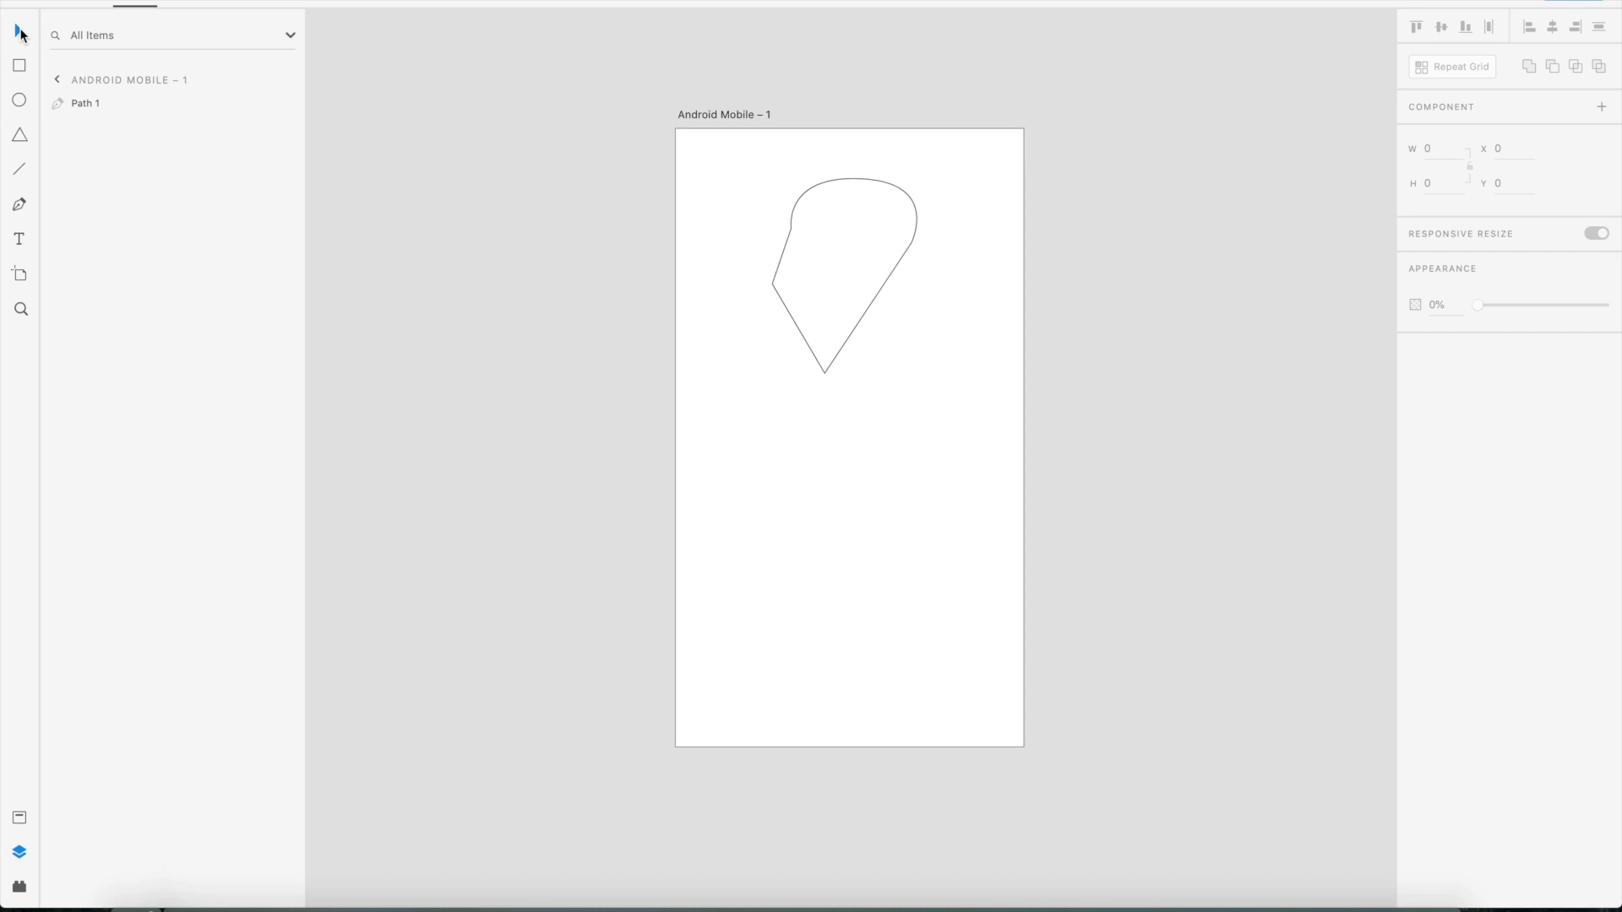
- Select the Android Mobile – 1 artboard and its path in turn to inspect their properties, and clear the selection
click(698, 118)
click(698, 119)
click(809, 202)
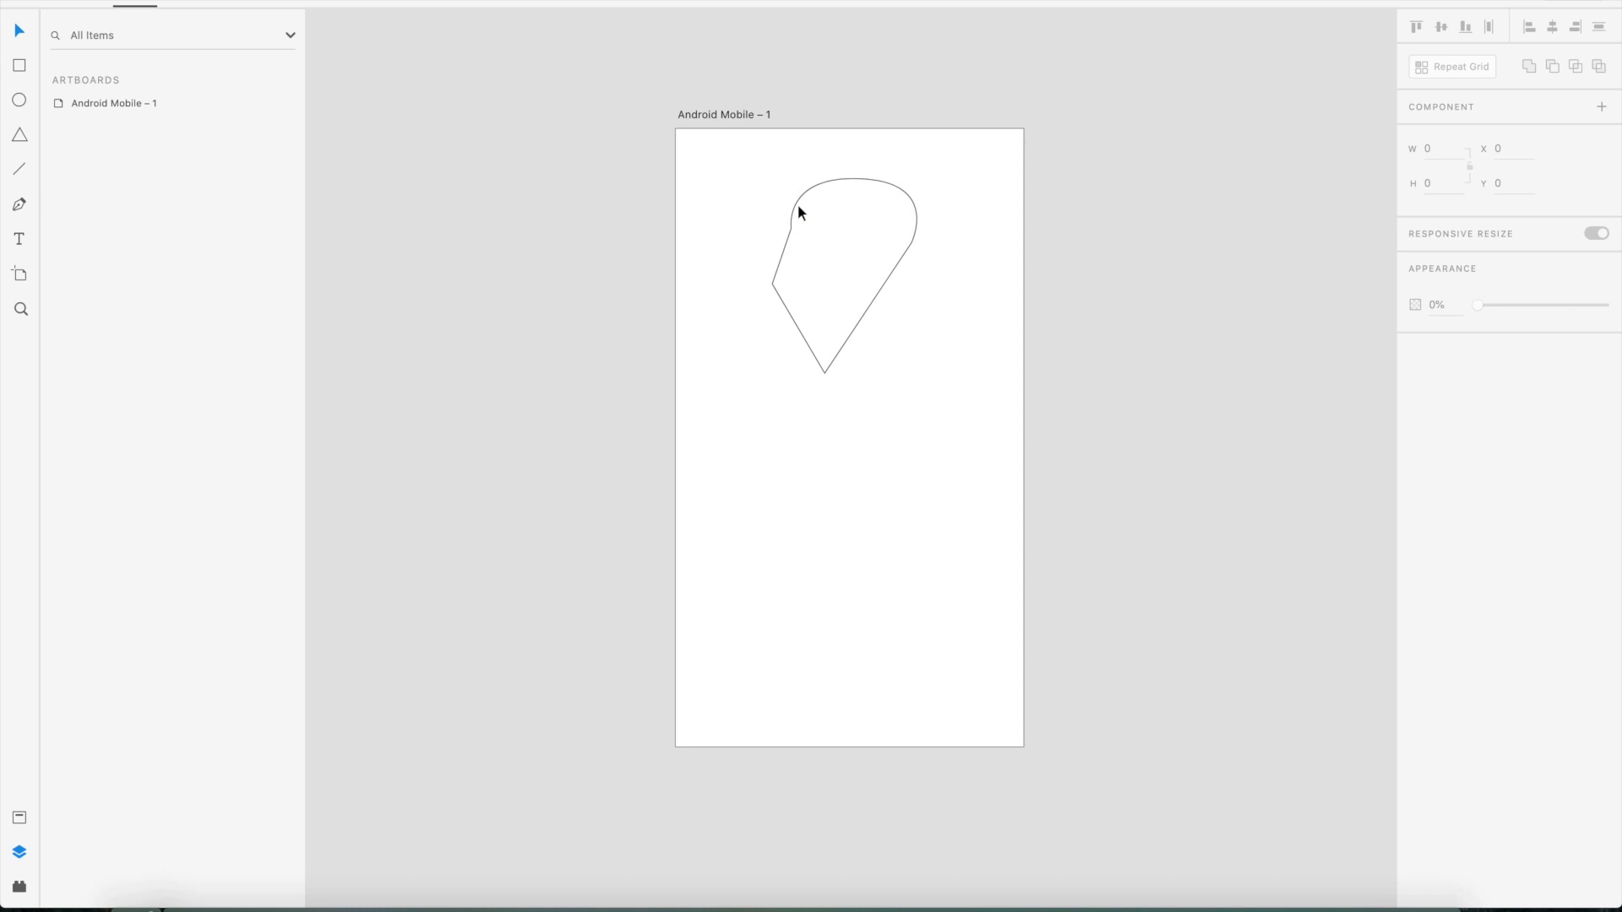
click(798, 206)
click(701, 114)
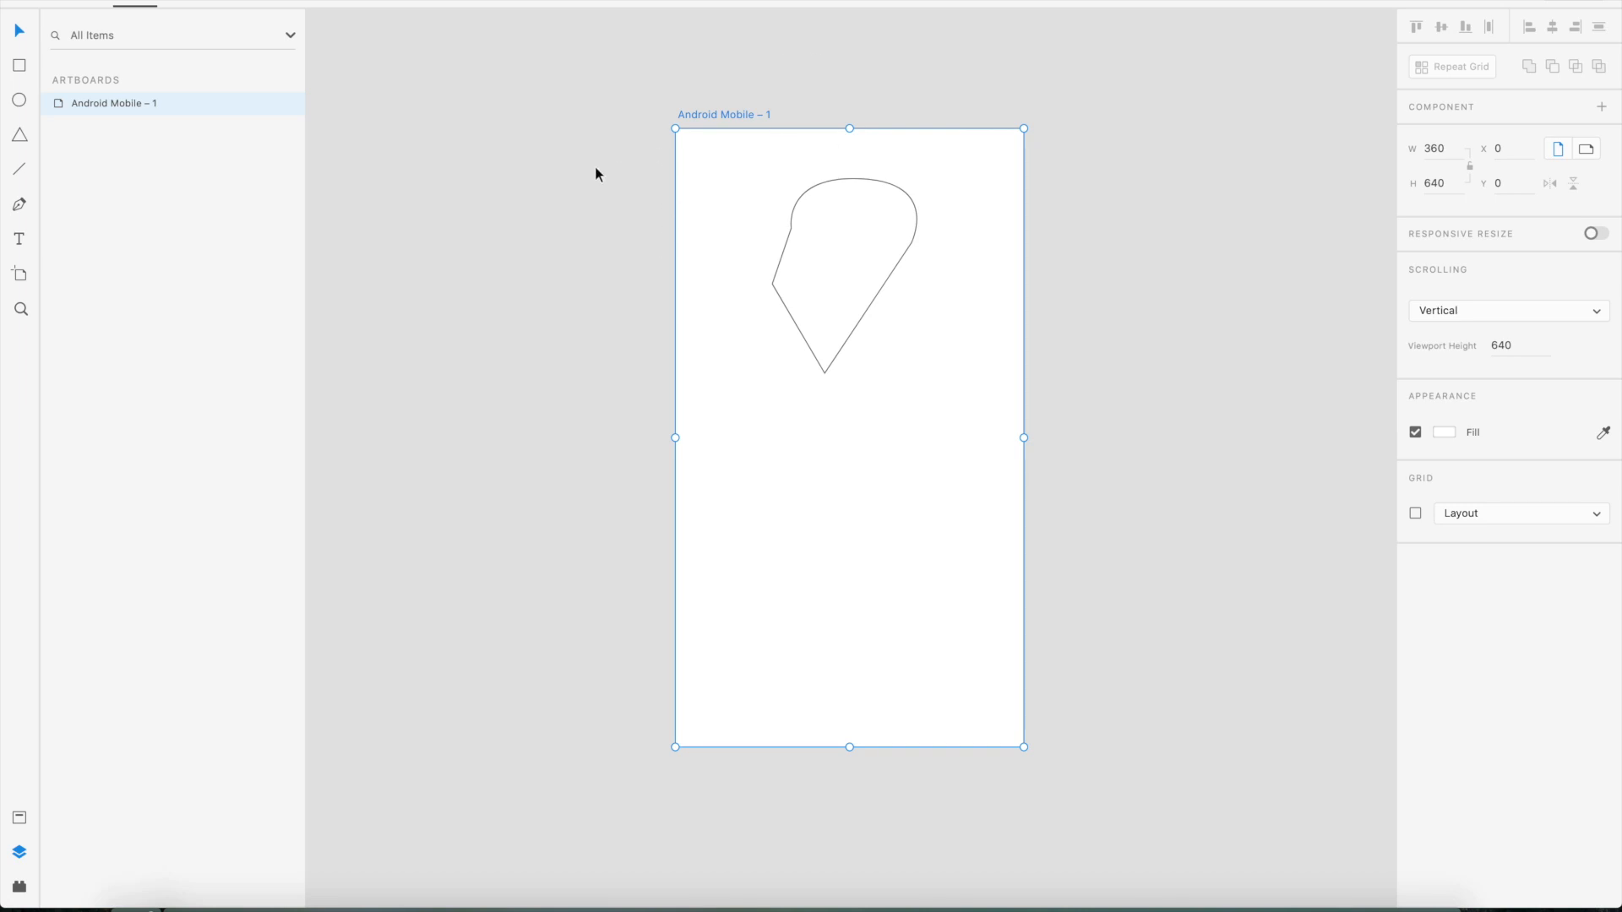
click(866, 313)
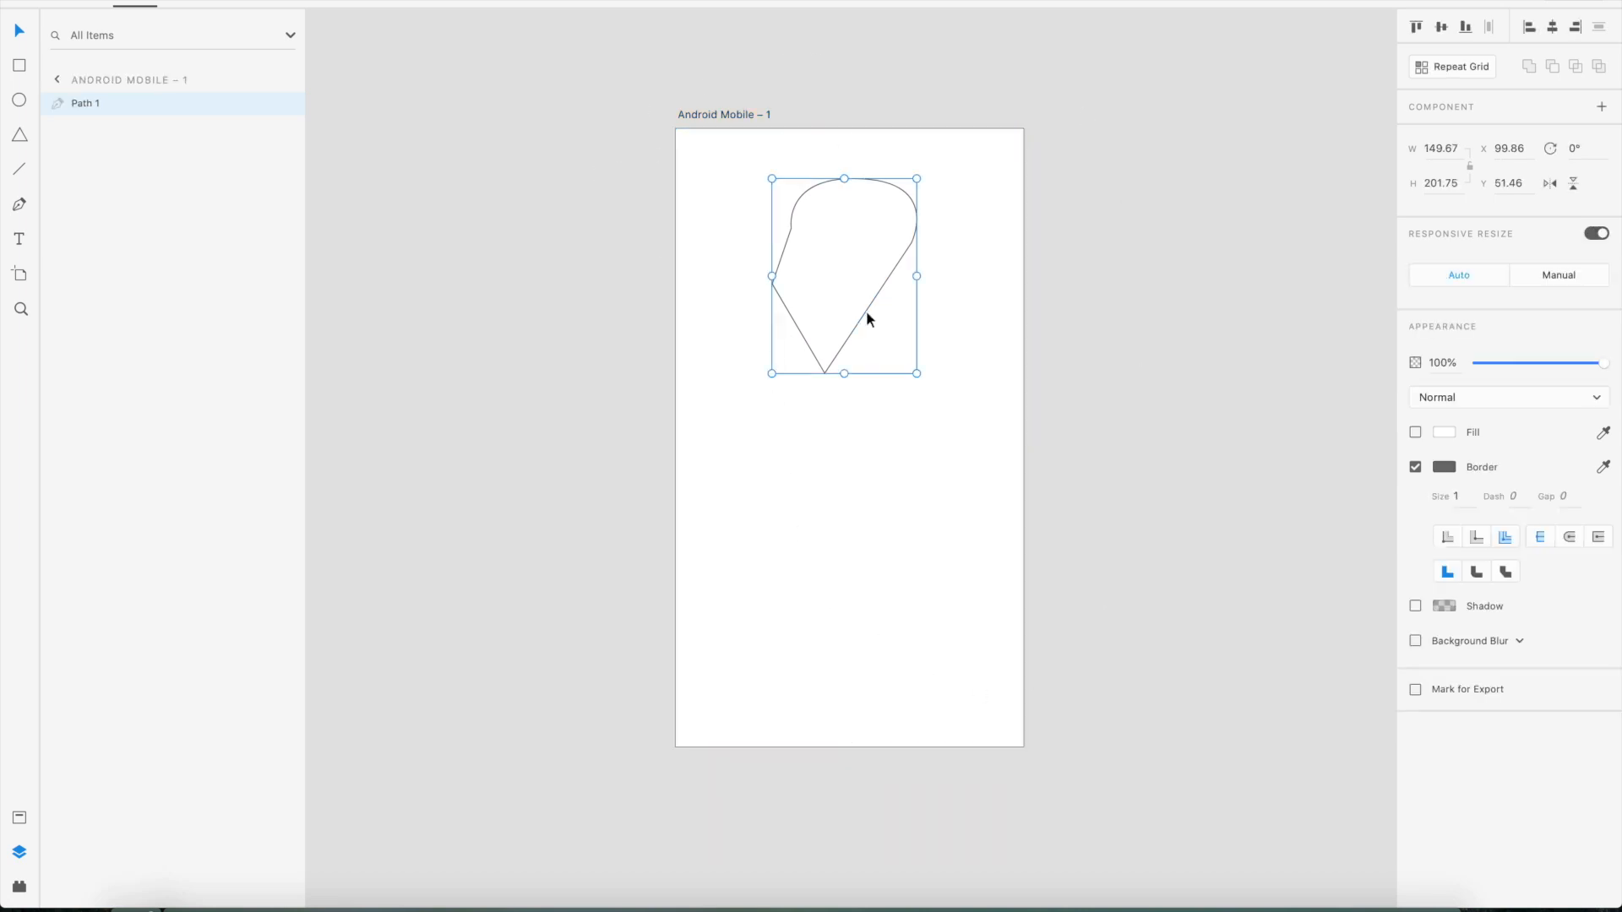
drag(923, 72, 507, 363)
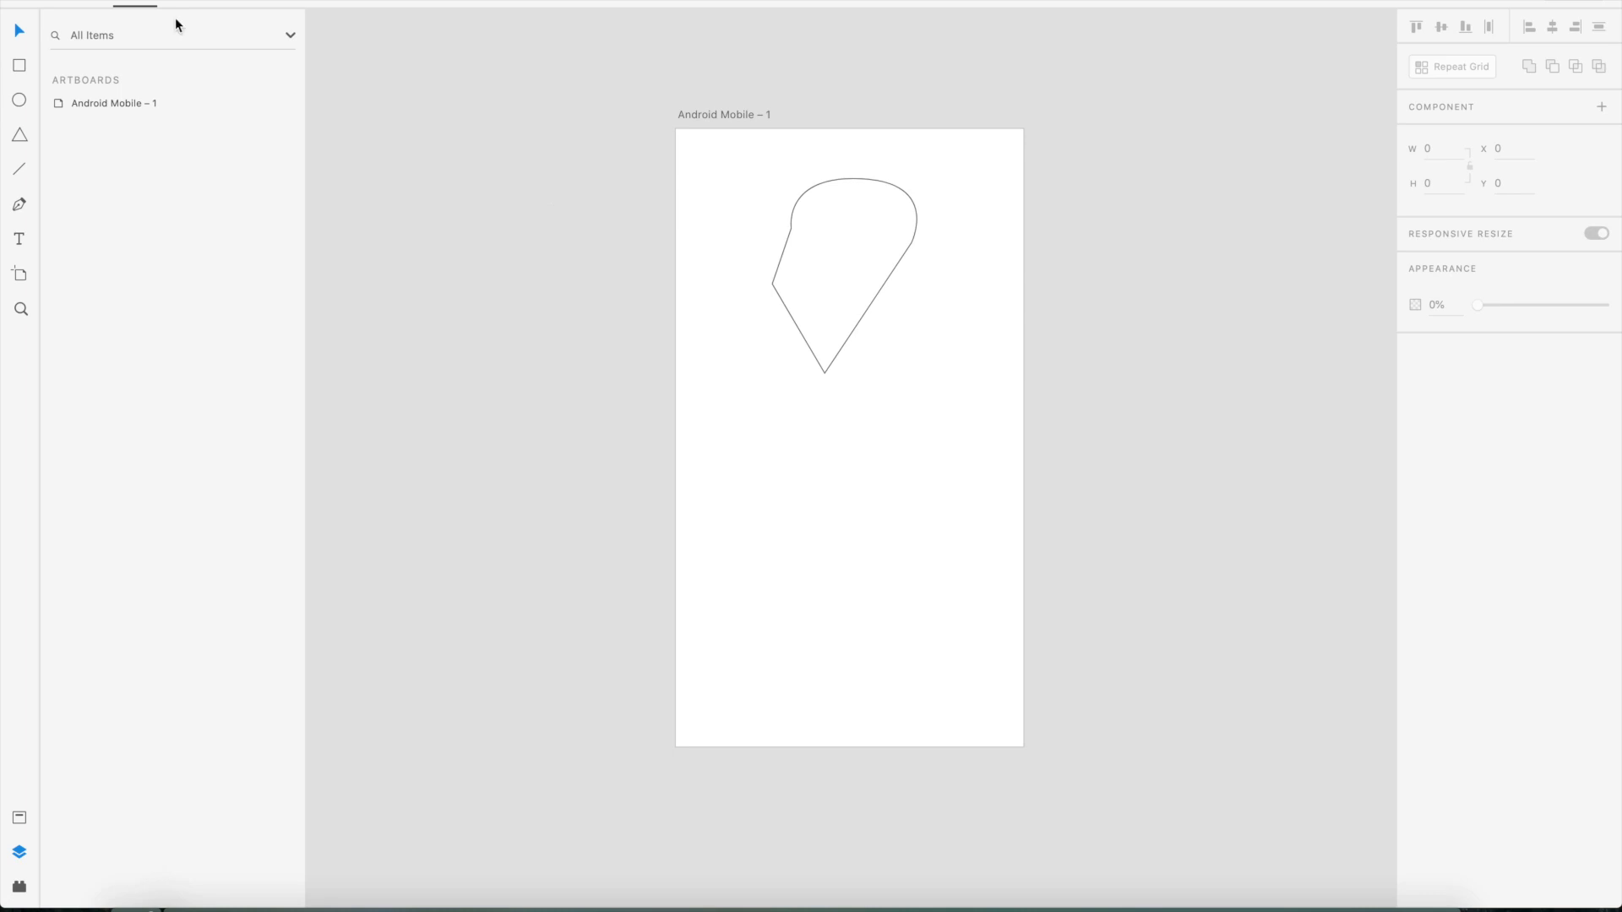
- Draw and delete a trial rectangle about 208 × 123 below the path, and draw a square about 144 × 144 in its place
click(25, 70)
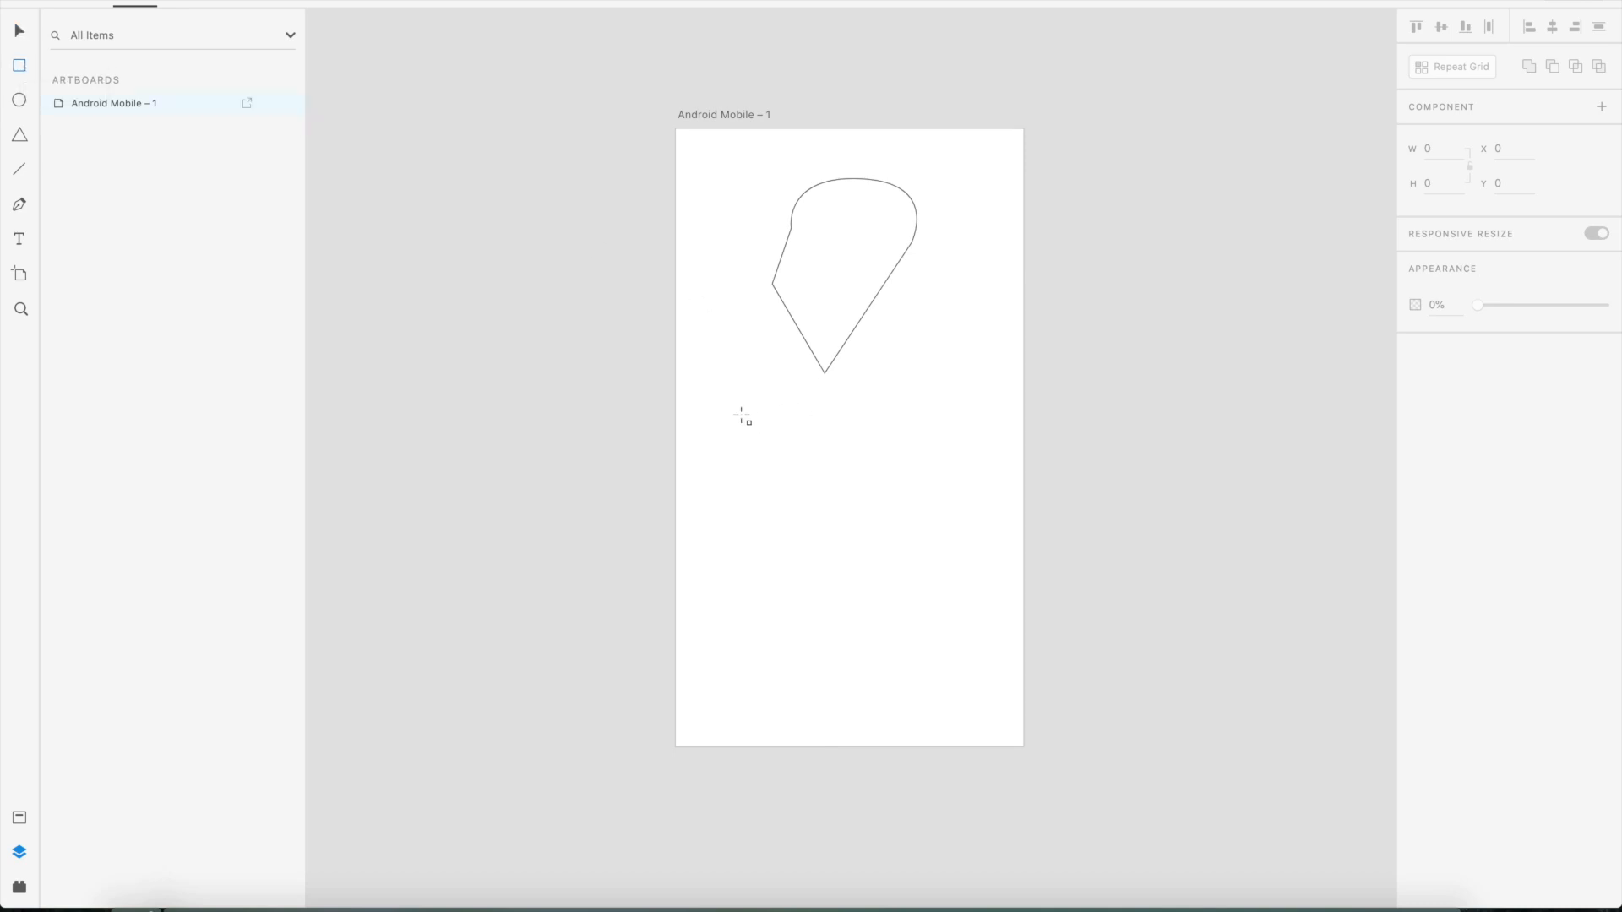
drag(728, 406, 927, 525)
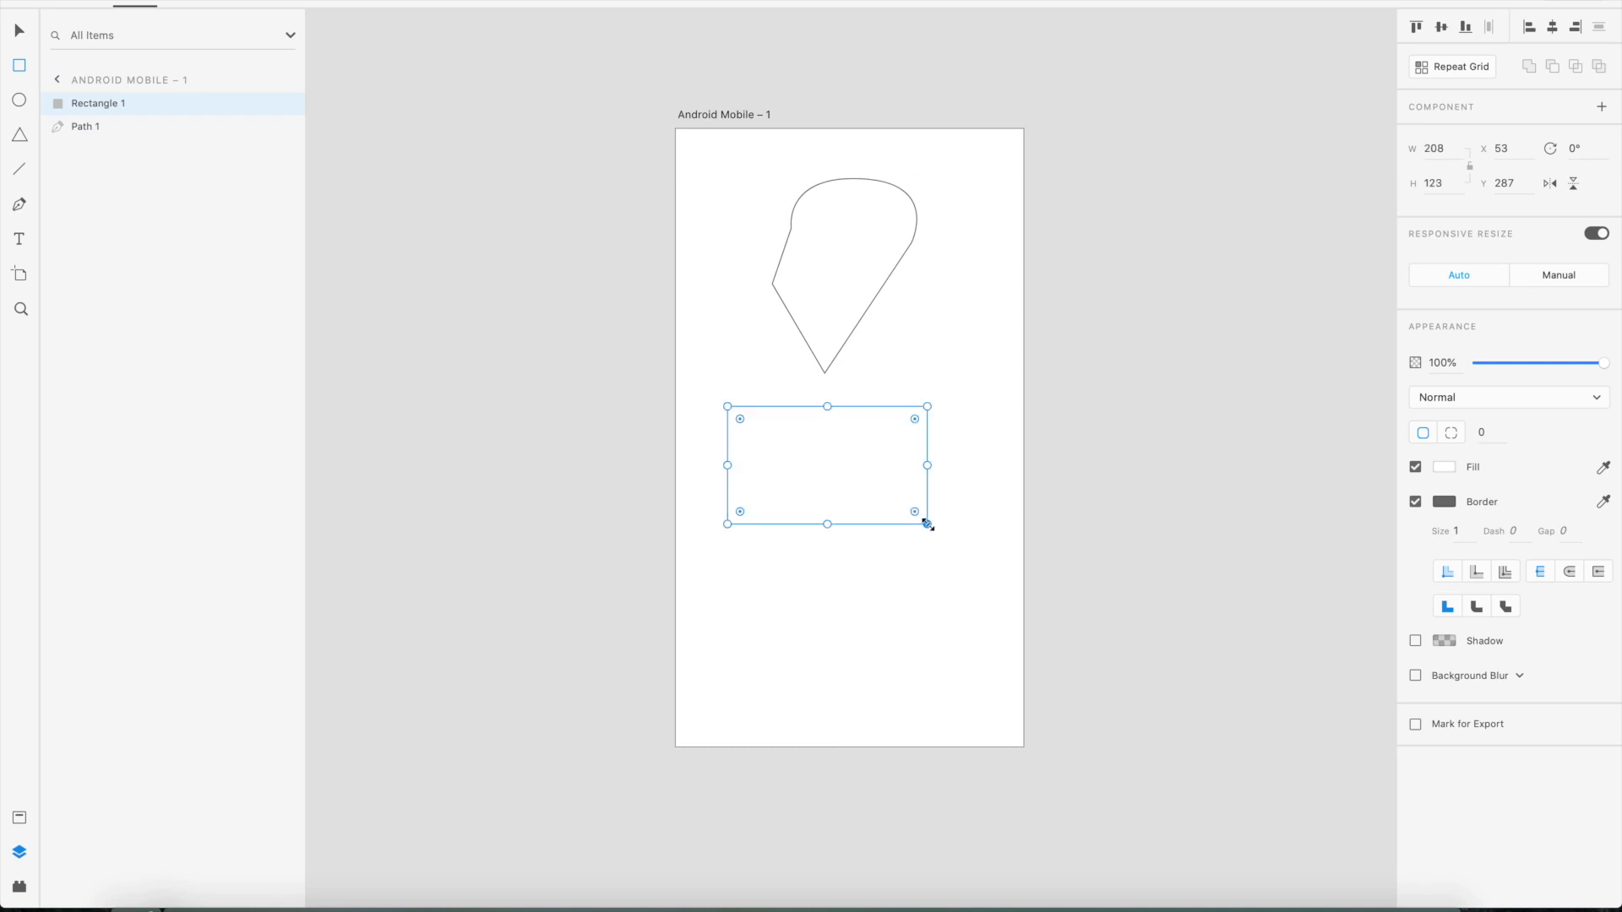
key(Delete)
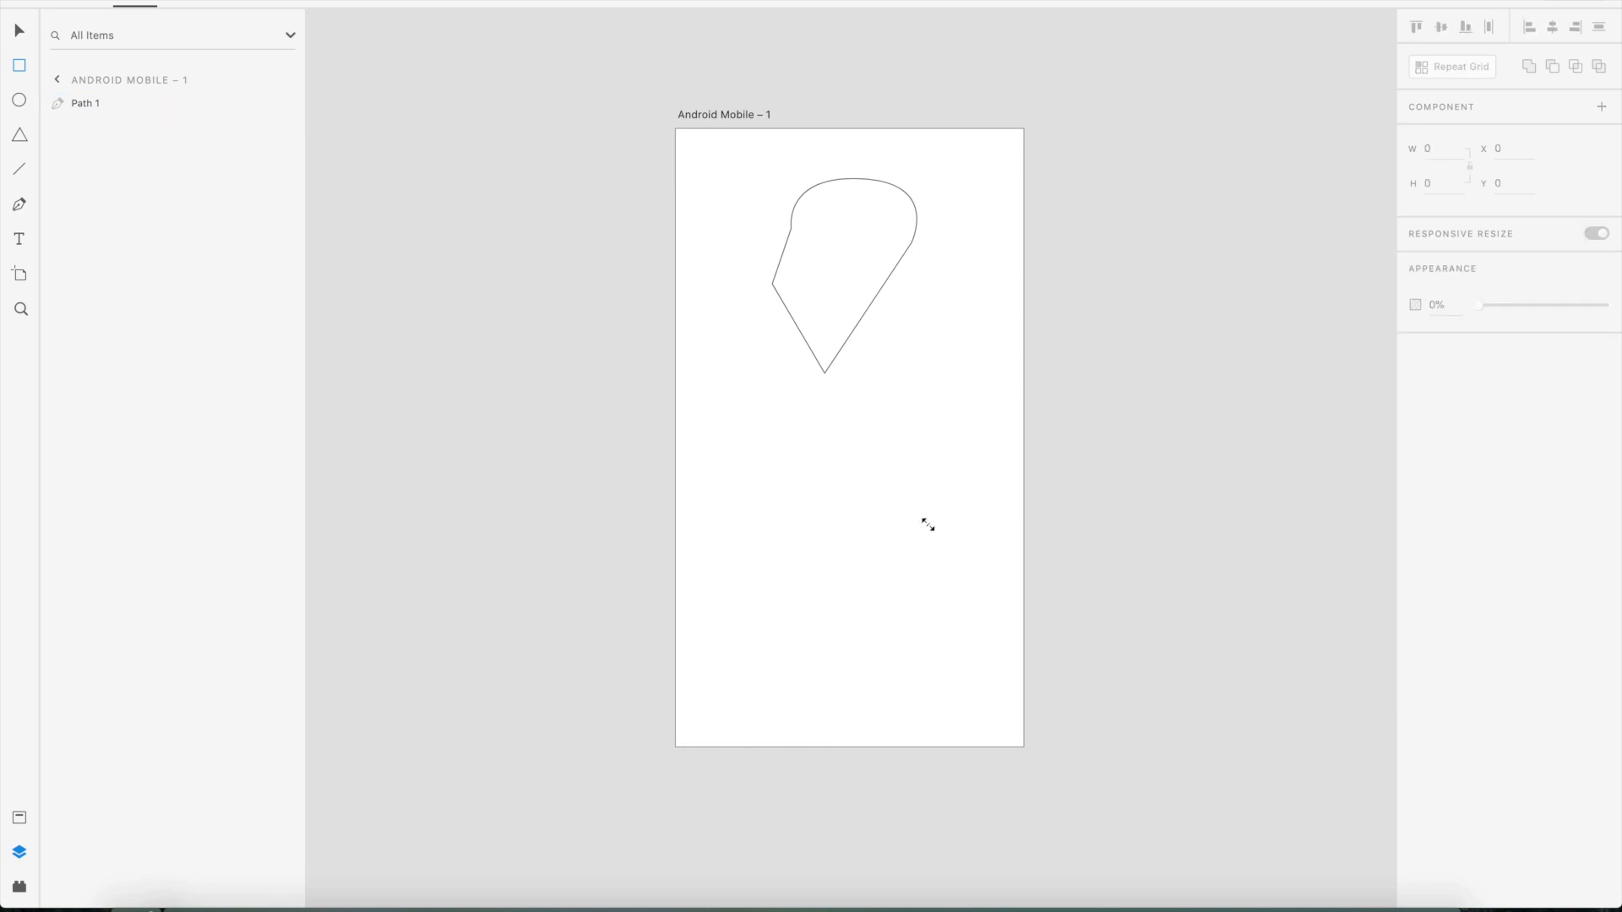
drag(724, 394, 882, 533)
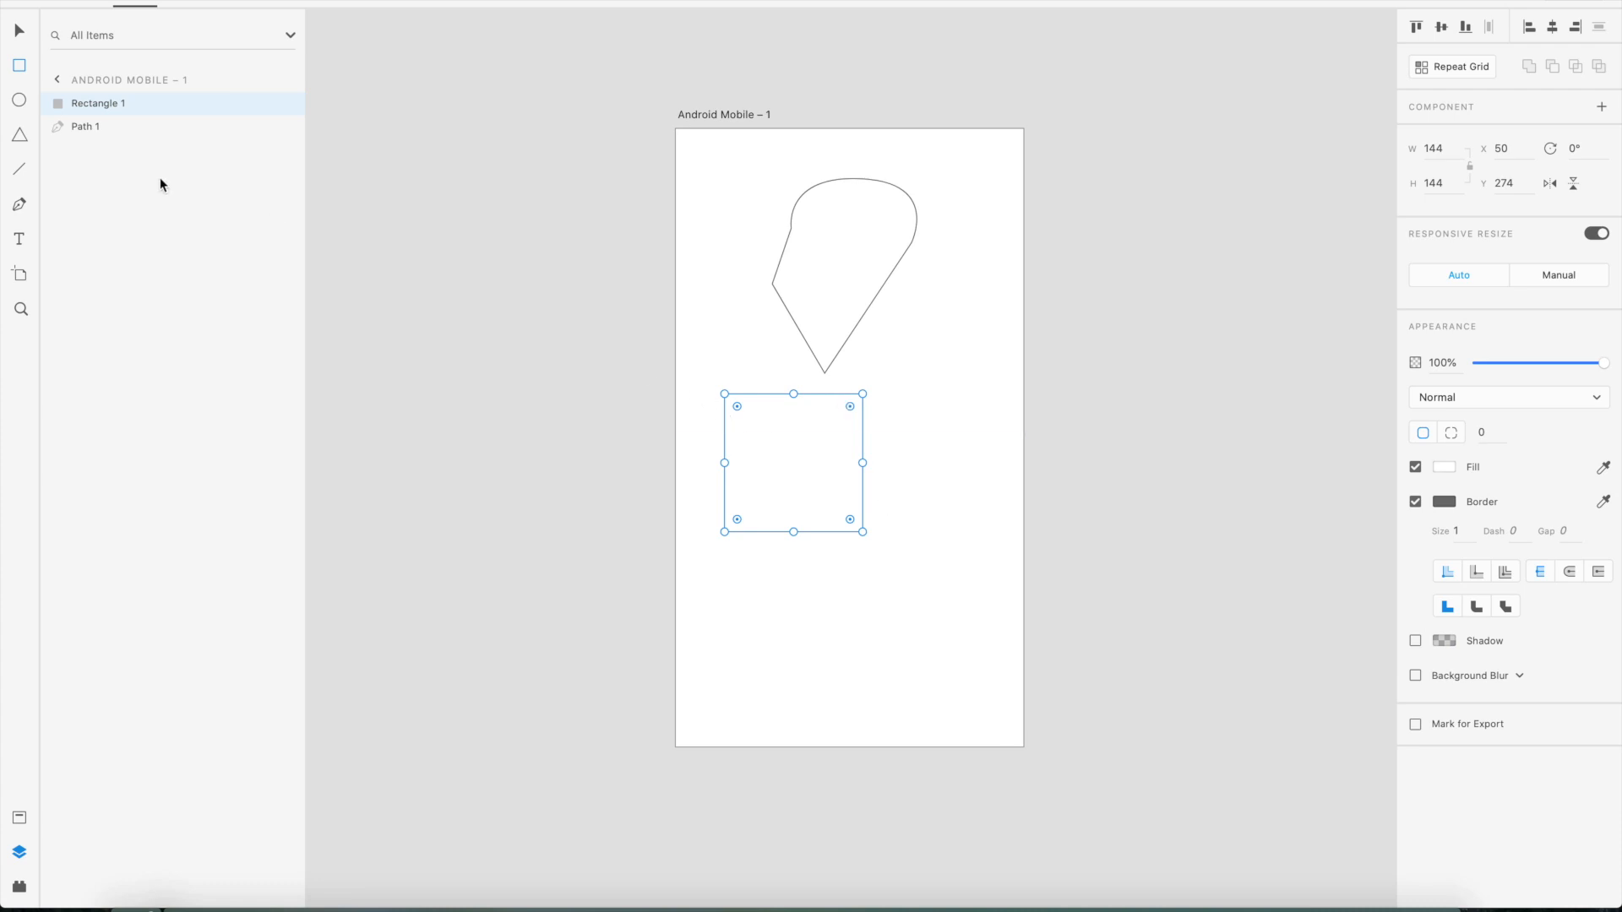
- Draw and delete a trial ellipse about 70 × 43 near the artboard's upper-left corner, and draw a circle about 78 × 78 there
click(21, 107)
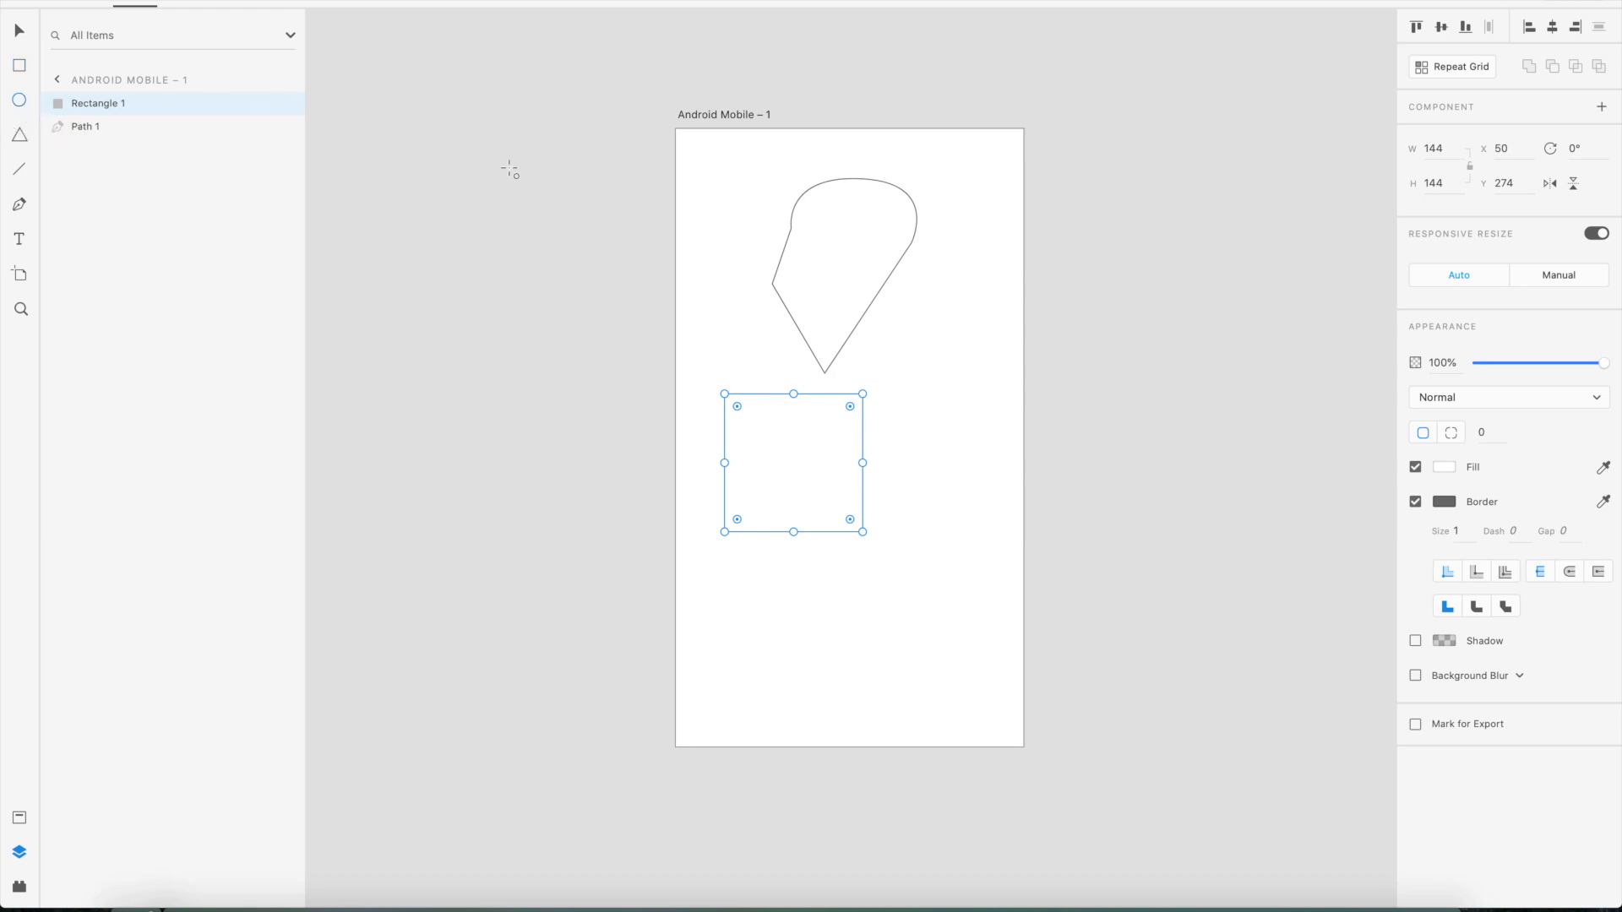
mouse_move(686, 150)
mouse_down()
mouse_move(735, 199)
mouse_move(781, 181)
mouse_move(741, 221)
mouse_move(752, 189)
mouse_up()
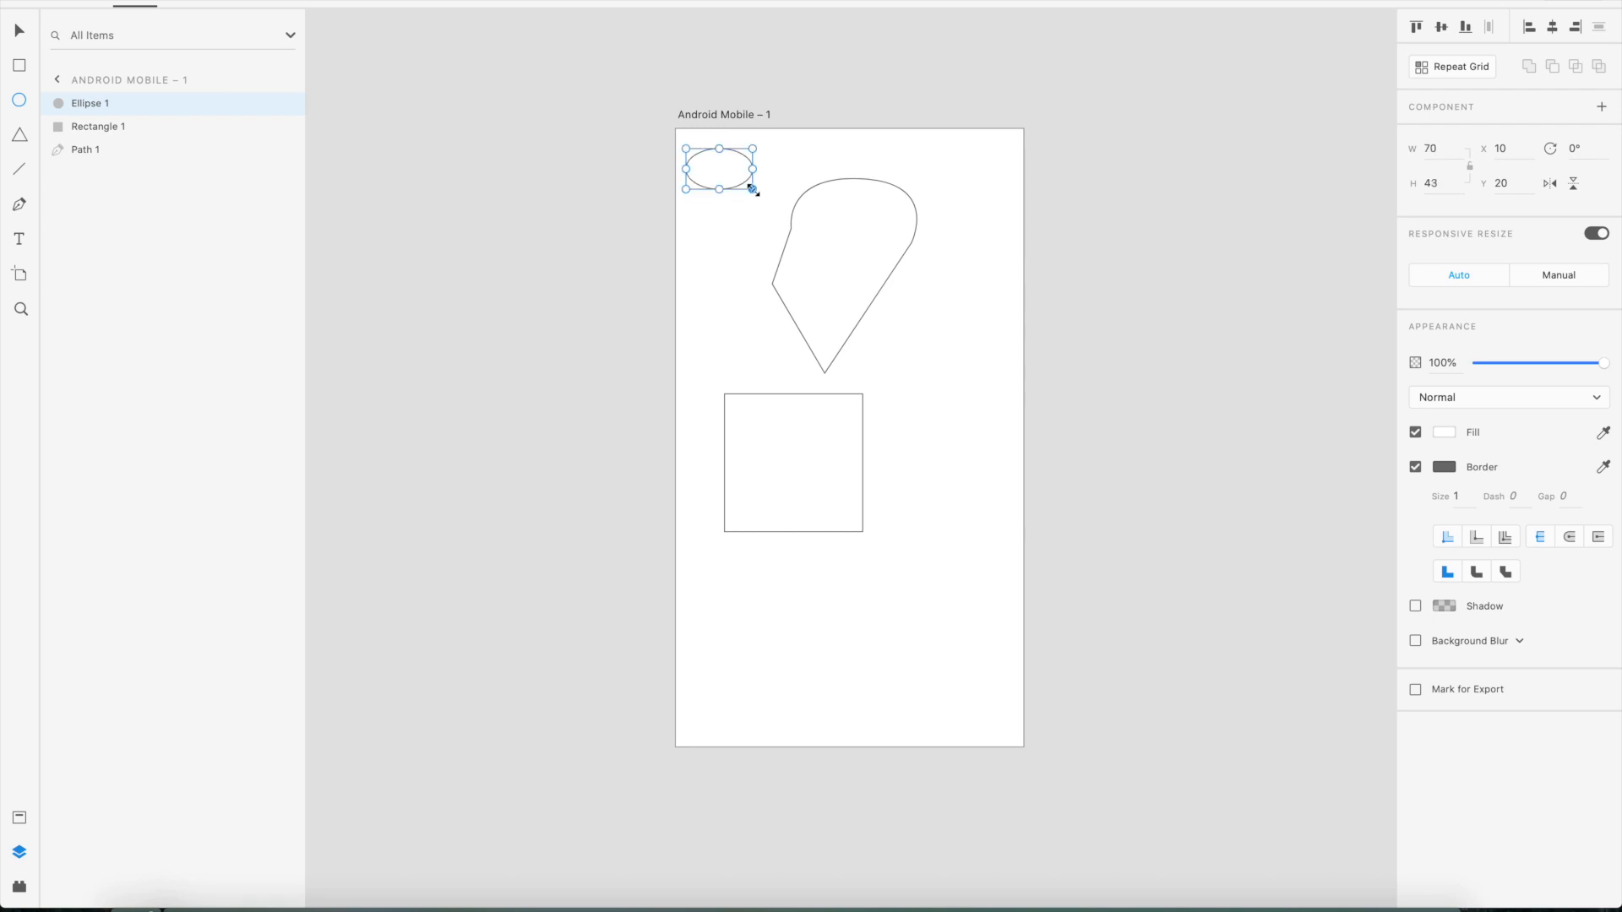
key(Delete)
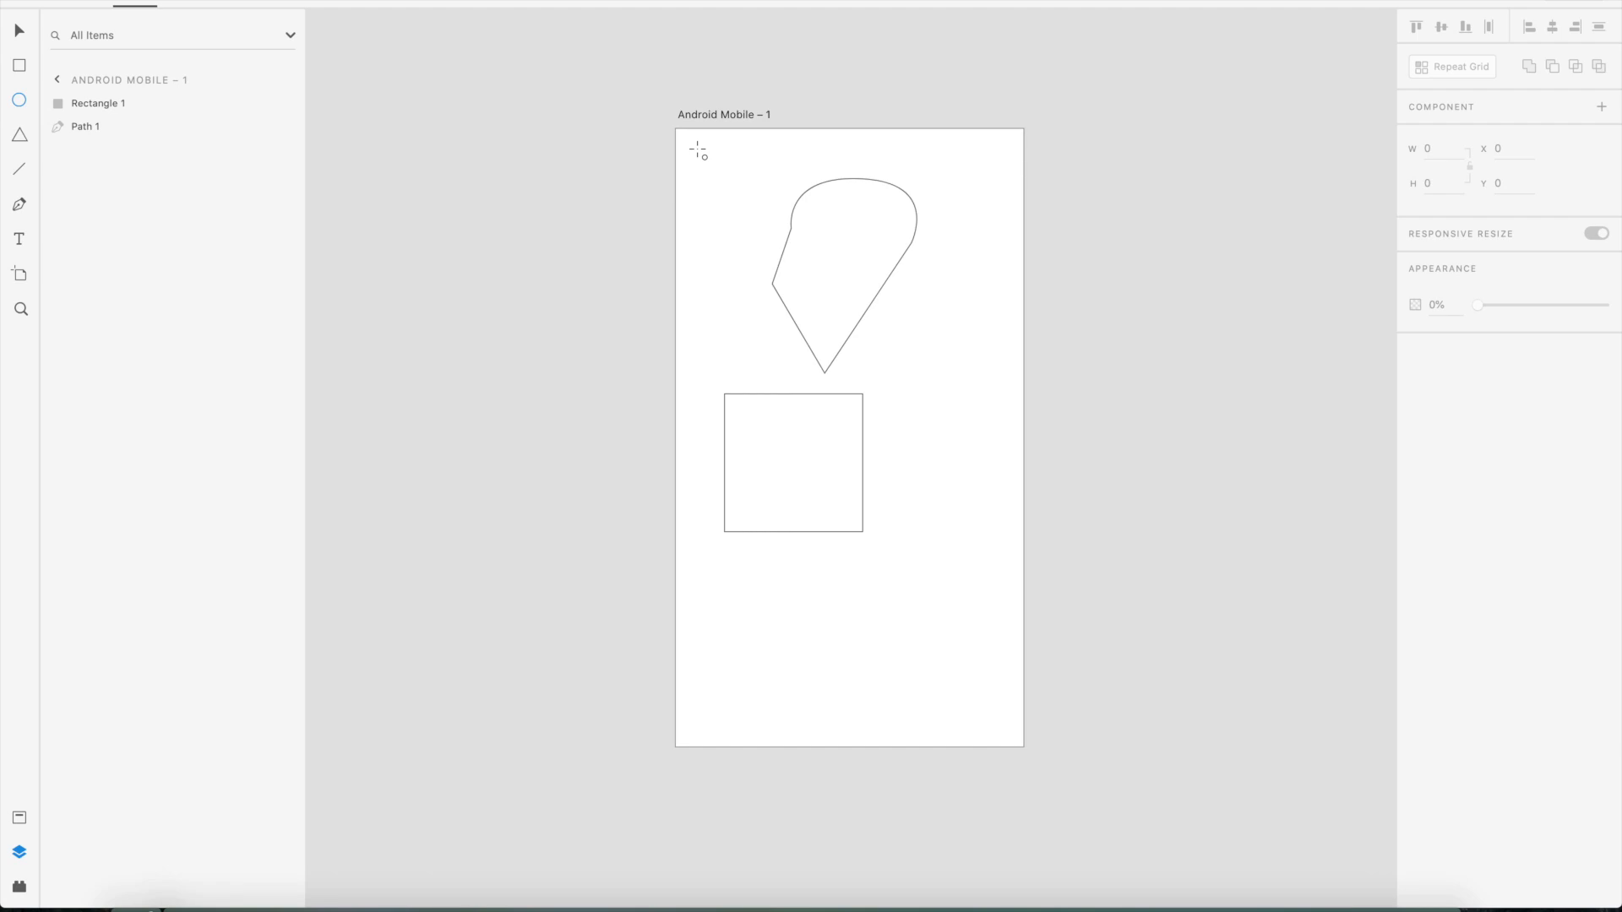
drag(698, 150, 777, 254)
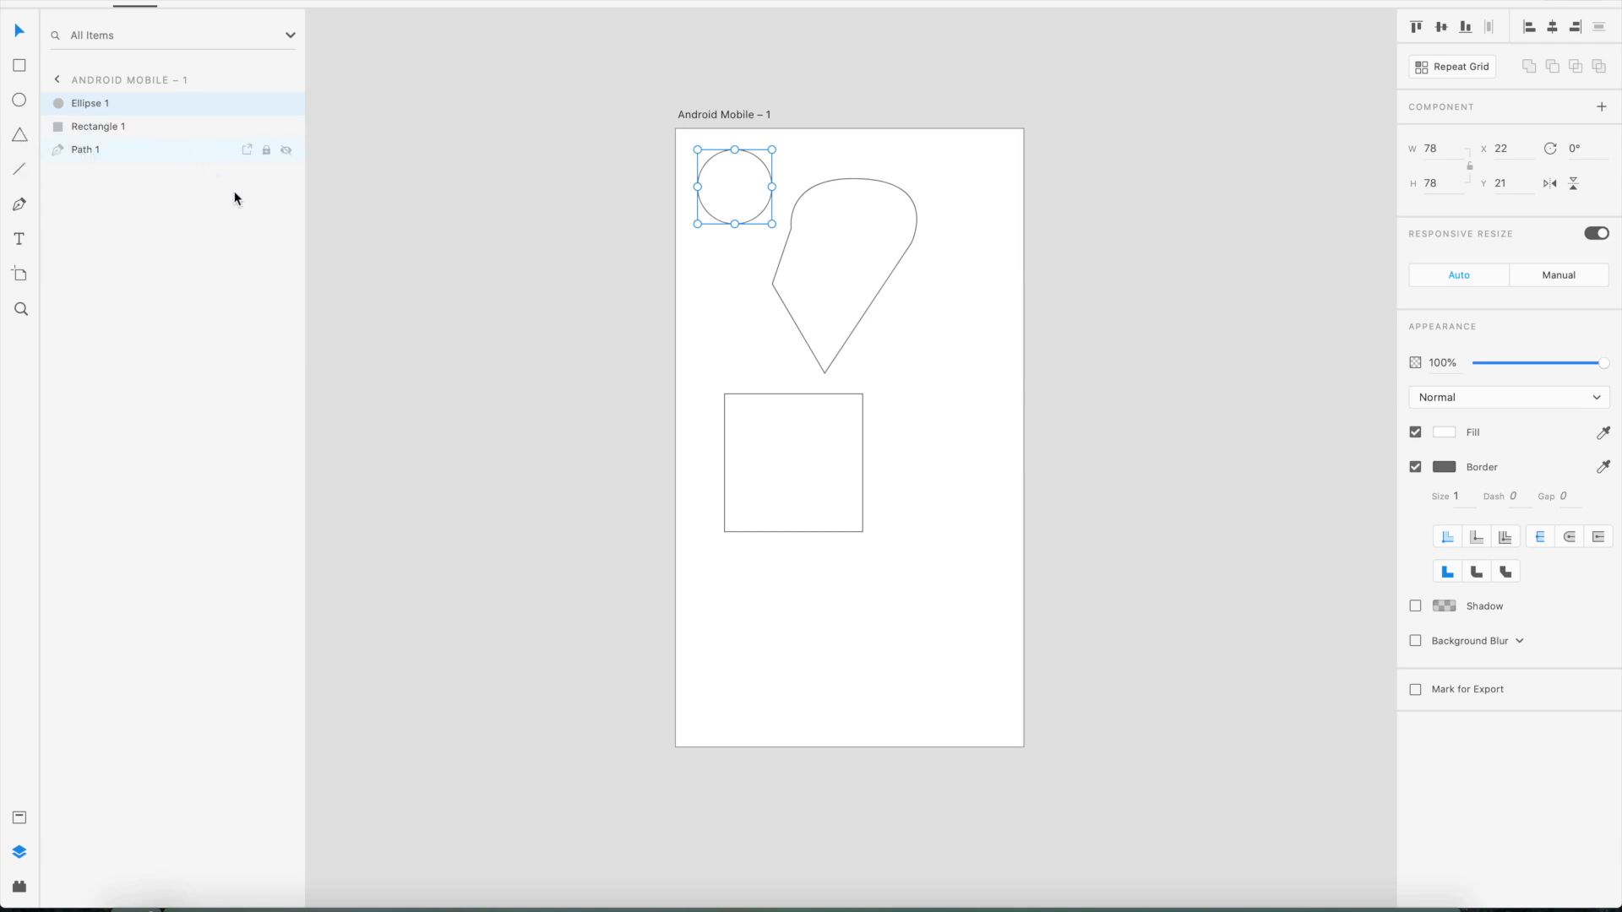
- Draw a polygon about 91 × 79 between the path and the artboard's right edge, and set its corner count to 6
click(25, 136)
drag(894, 330, 985, 476)
click(1434, 434)
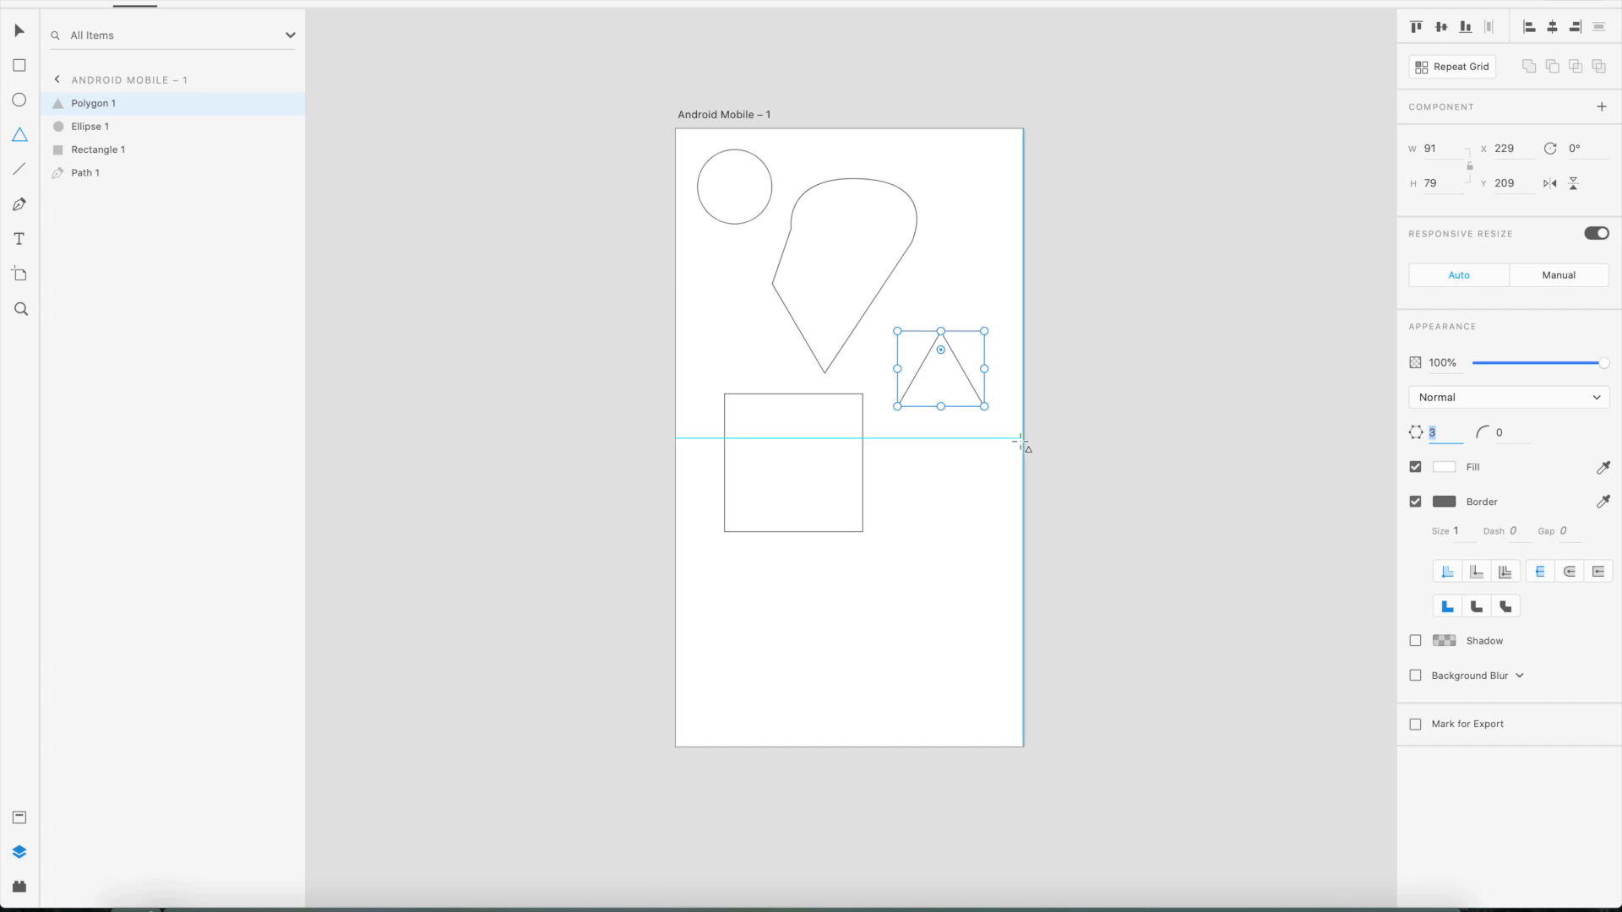
key(Up)
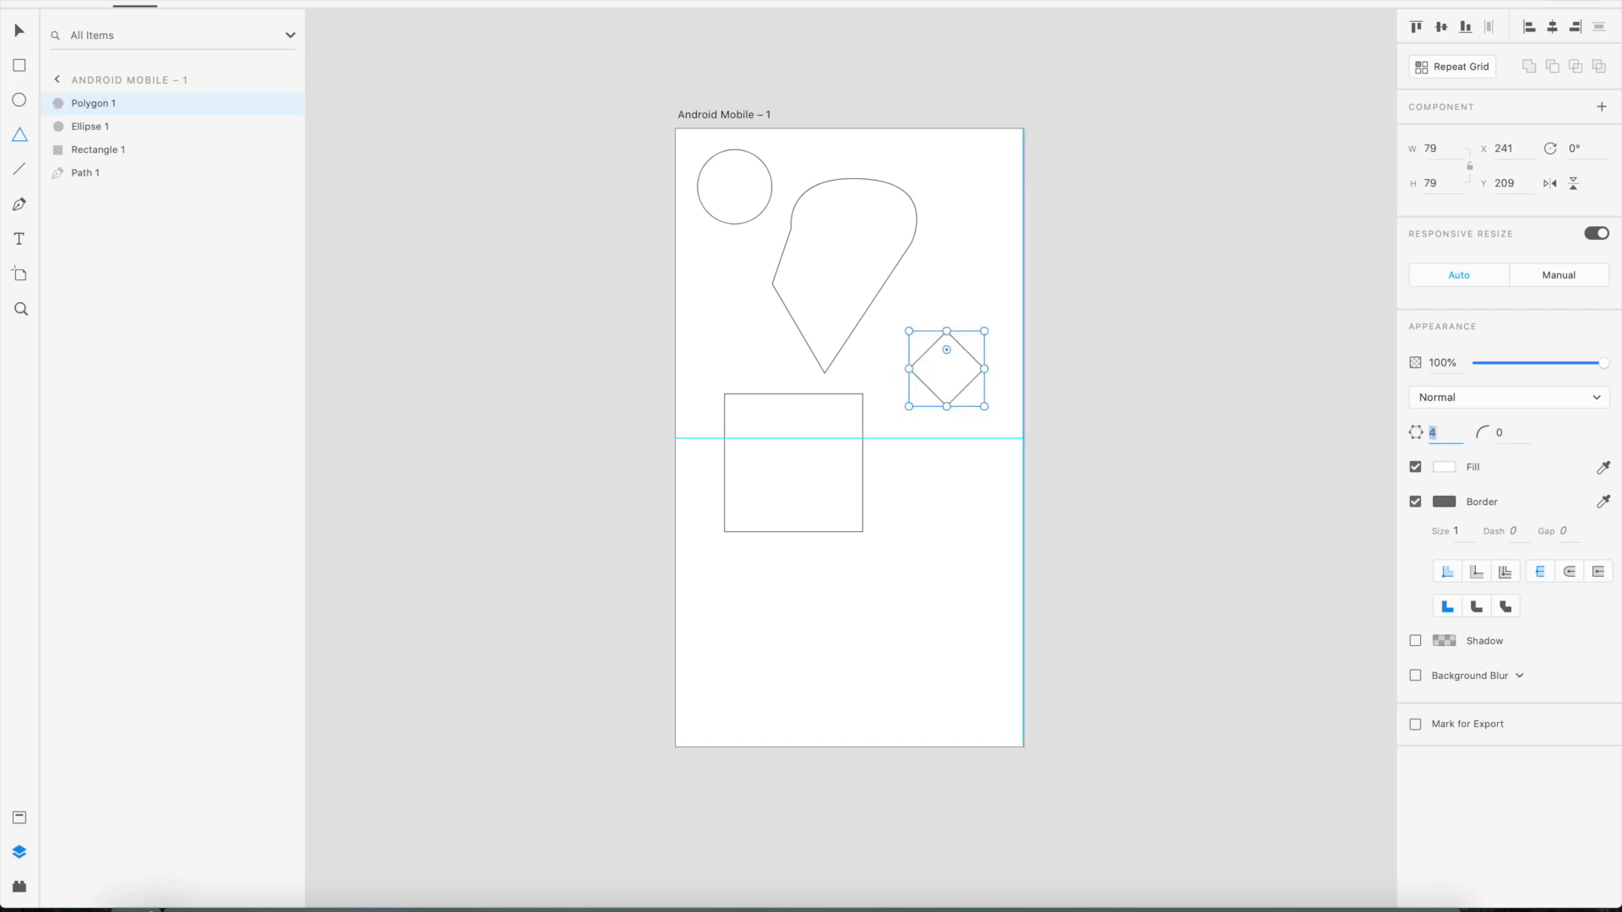
key(Up)
key(Up)
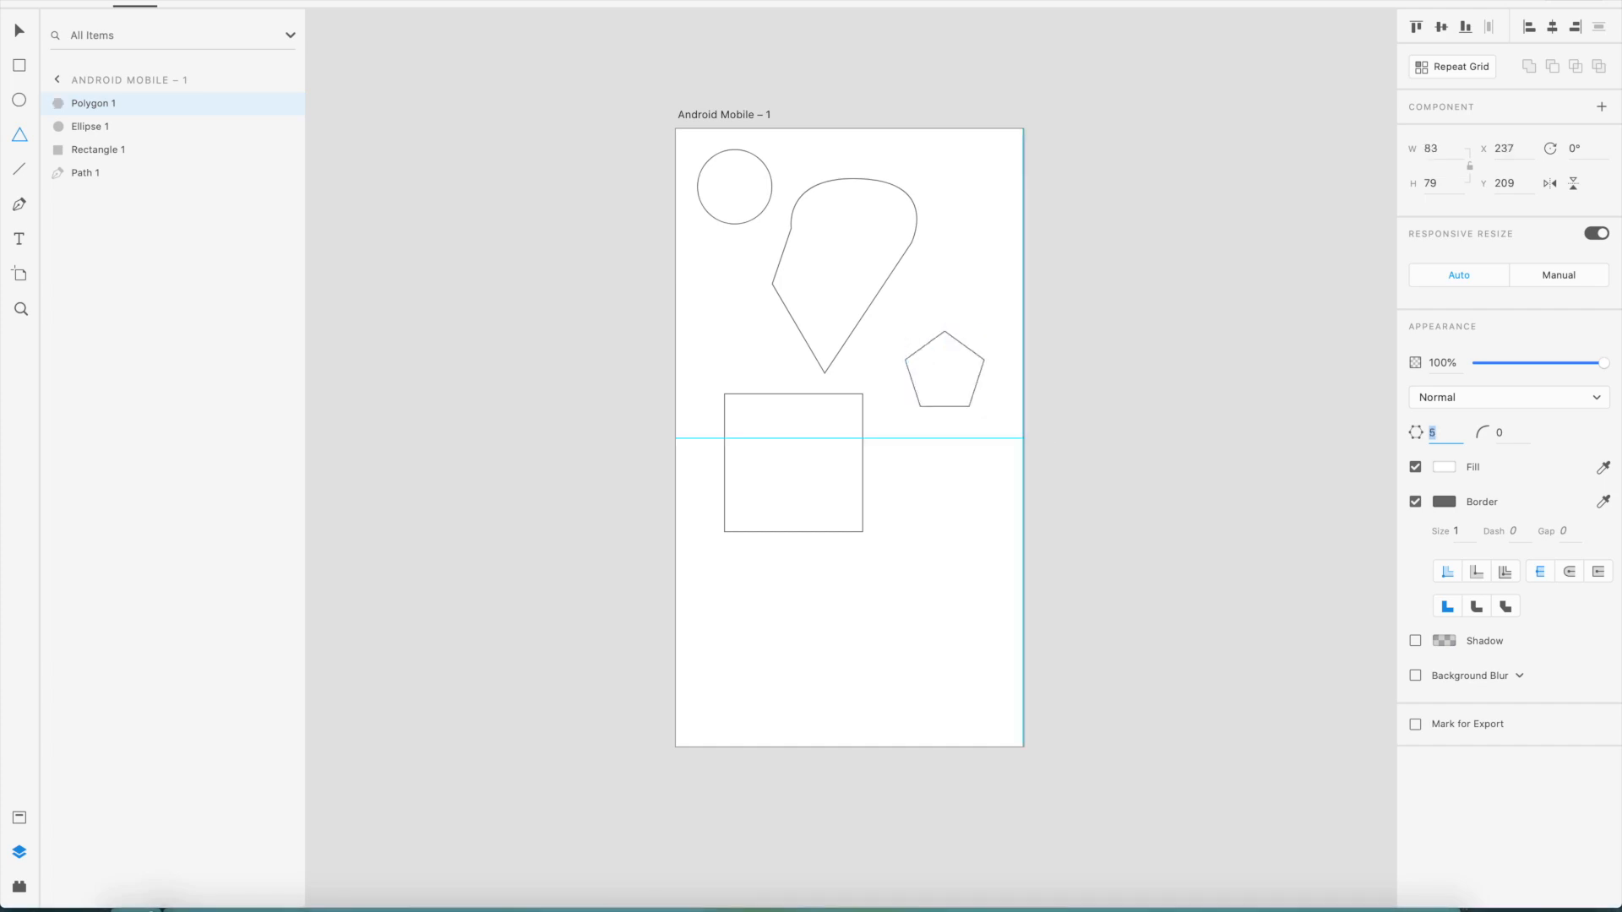
key(Up)
key(Up)
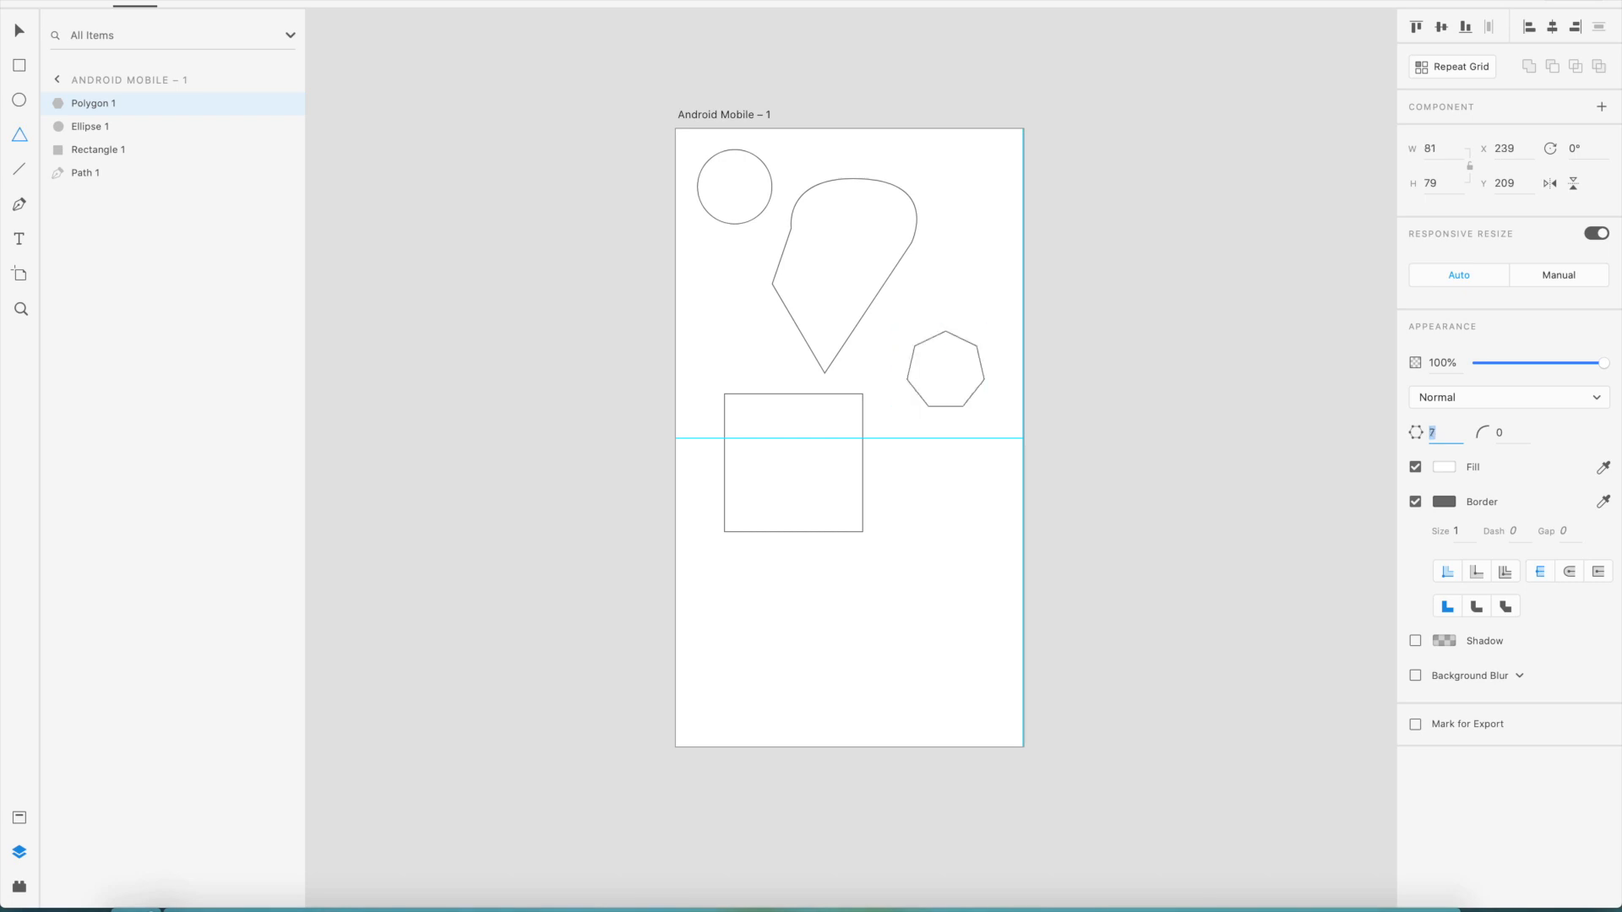
key(Up)
key(Up)
key(Up)
key(Up)
key(Up)
key(Up)
key(Up)
key(Up)
key(Up)
key(Up)
key(Up)
key(Up)
key(Up)
key(Up)
key(Up)
key(Up)
key(Up)
key(Up)
key(Up)
key(Up)
key(Up)
key(Up)
key(Up)
key(Up)
key(Down)
key(Down)
key(Down)
key(Down)
key(Down)
key(Down)
key(Down)
key(Down)
key(Down)
key(Down)
key(Down)
key(Down)
key(Down)
key(Down)
key(Down)
key(Down)
key(Down)
key(Down)
key(Down)
- Round the hexagon's corners with a radius of 17, and select the square and the hexagon in turn
click(1509, 440)
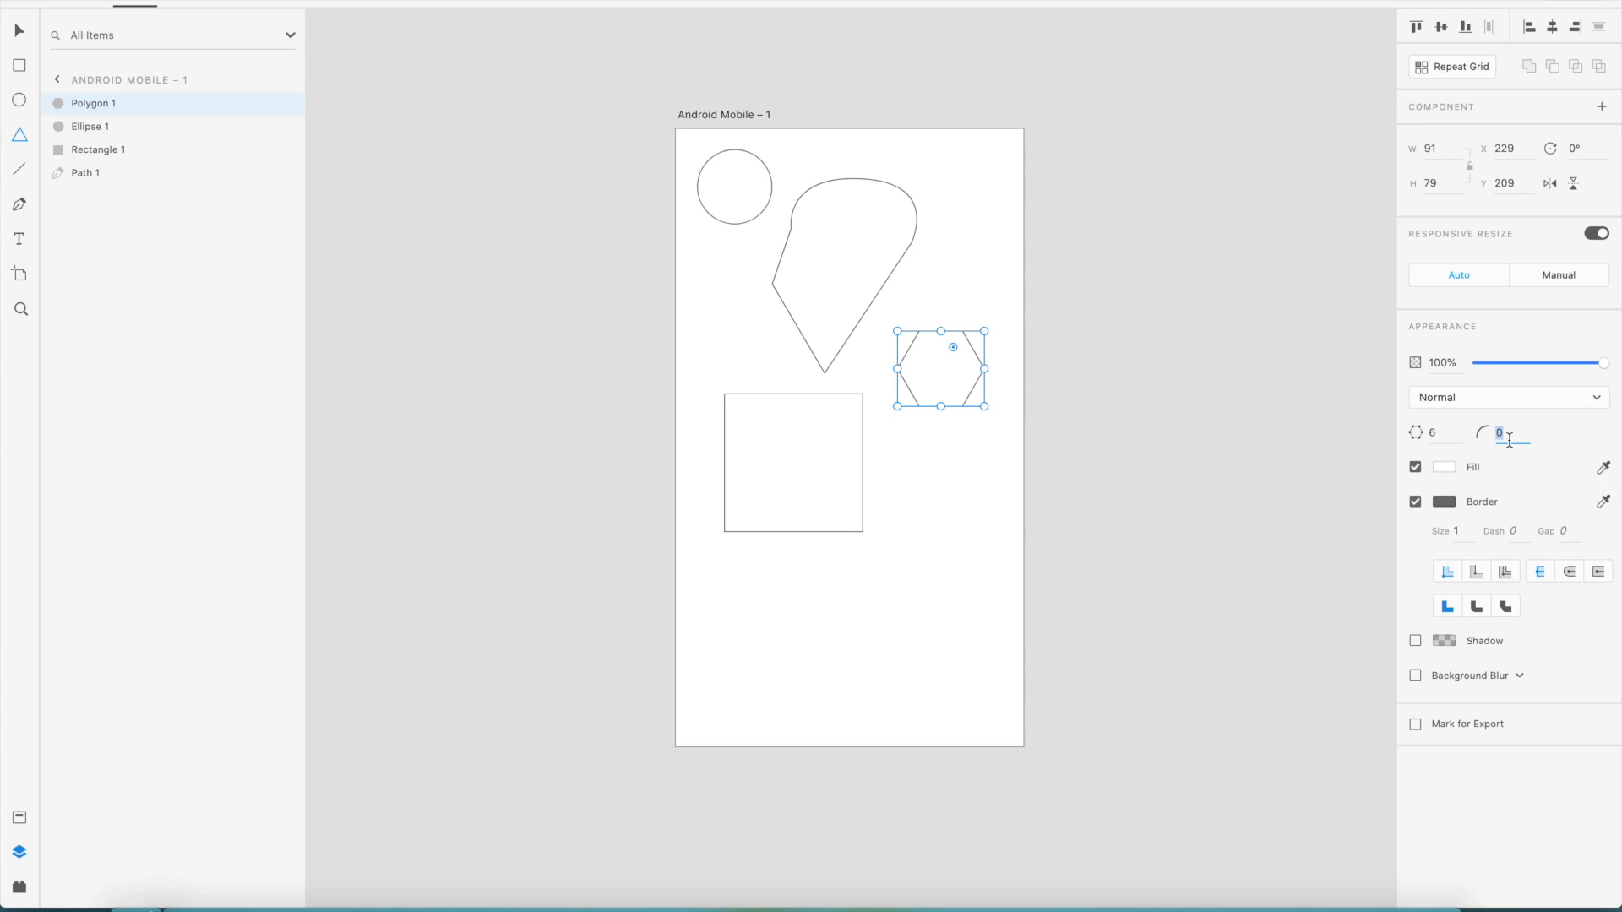
key(Up)
key(Up)
key(Up)
key(Up)
click(1026, 464)
click(859, 450)
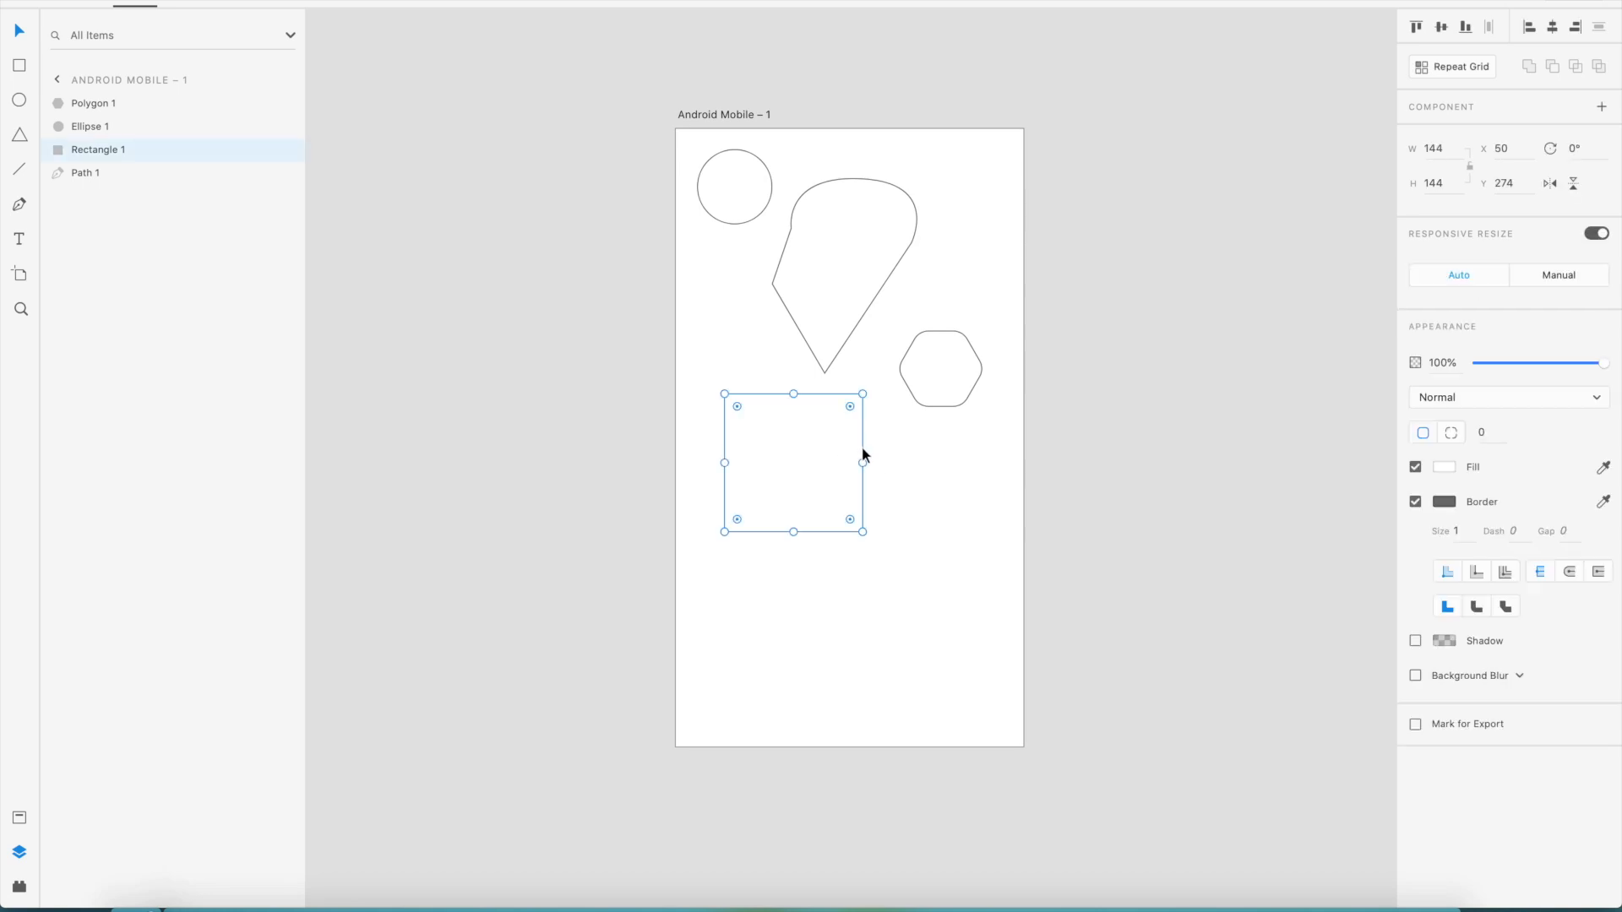
click(949, 400)
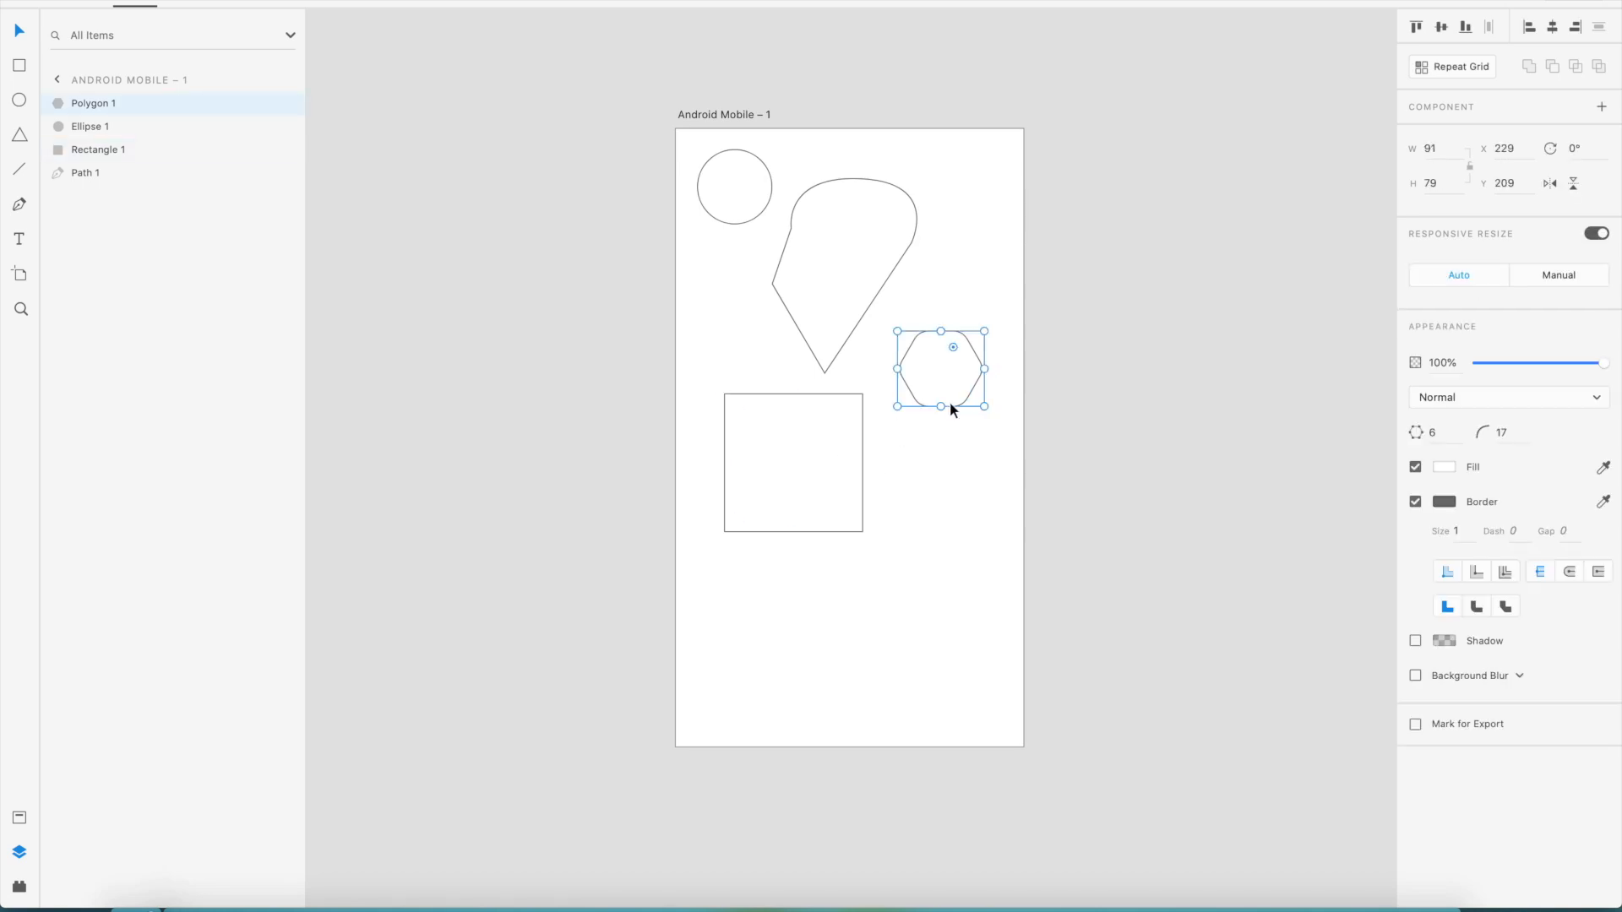
- Draw two crossing diagonal lines in the artboard's lower part, the rising one spanning about 189 × 185
click(19, 172)
drag(723, 585, 898, 686)
drag(960, 508, 947, 518)
drag(865, 594, 777, 686)
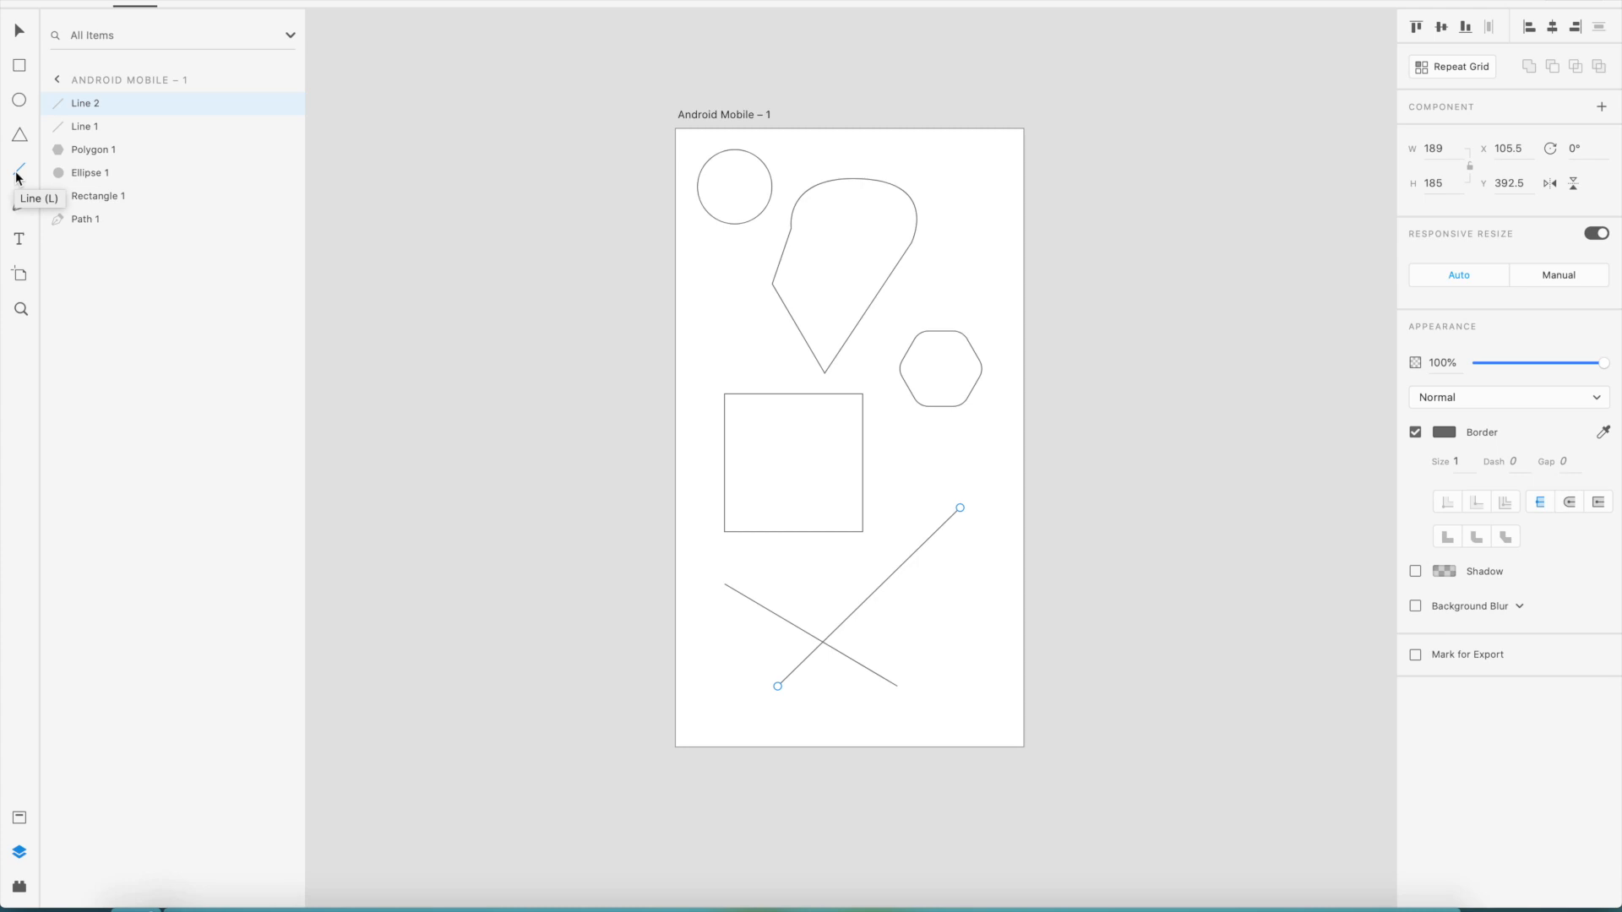
- Draw a short, nearly horizontal two-point path just below the circle with the Pen tool
click(20, 205)
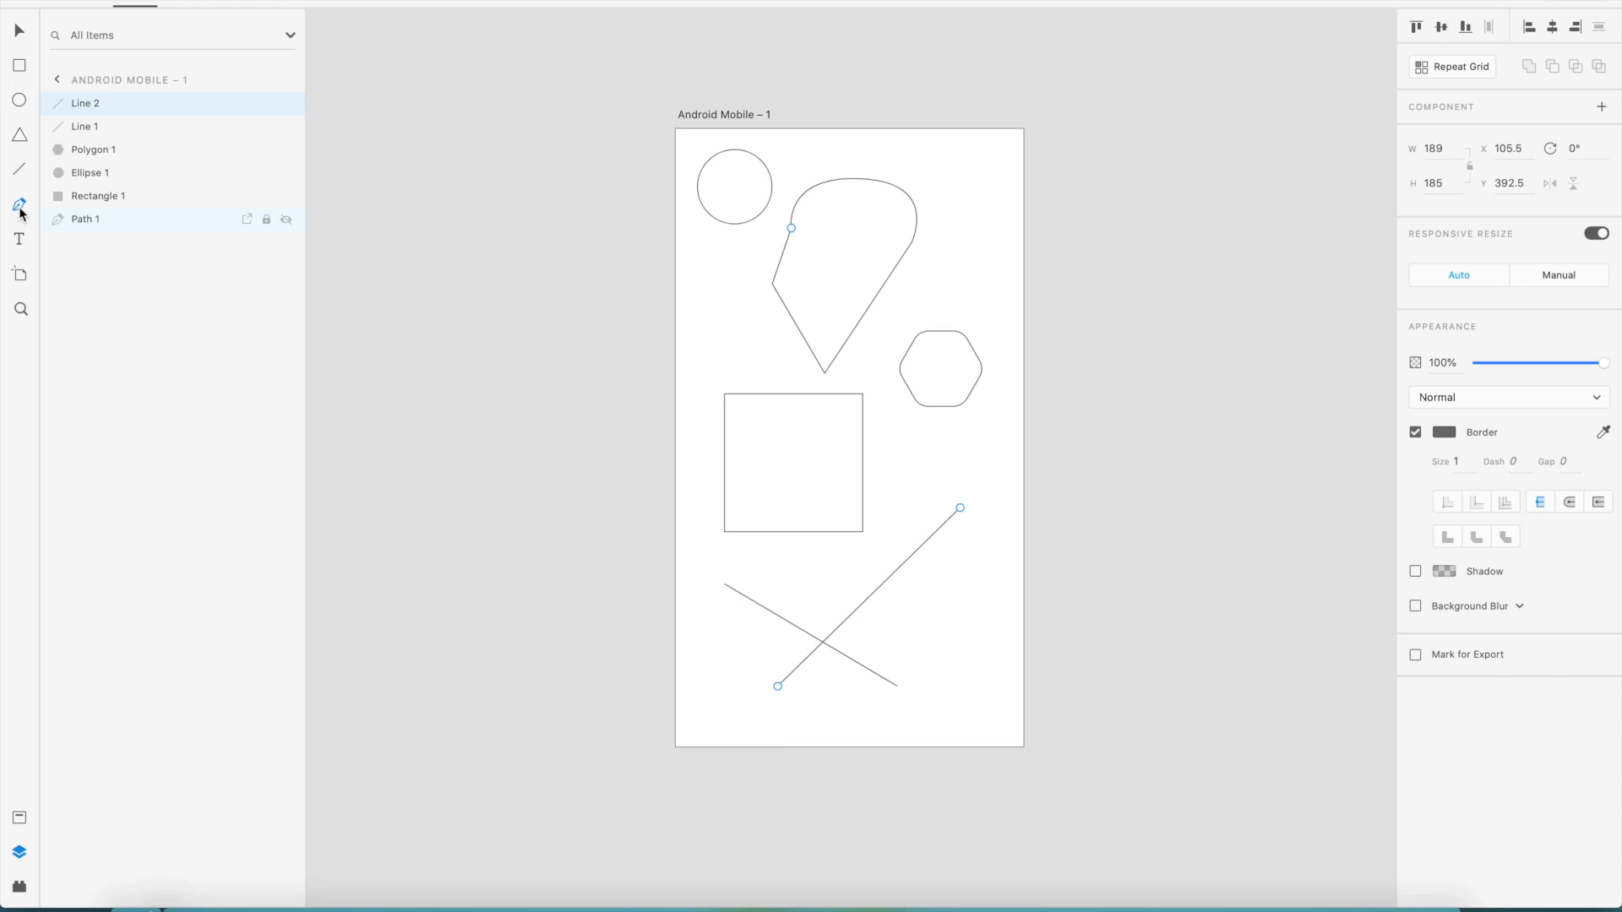
click(702, 255)
click(754, 251)
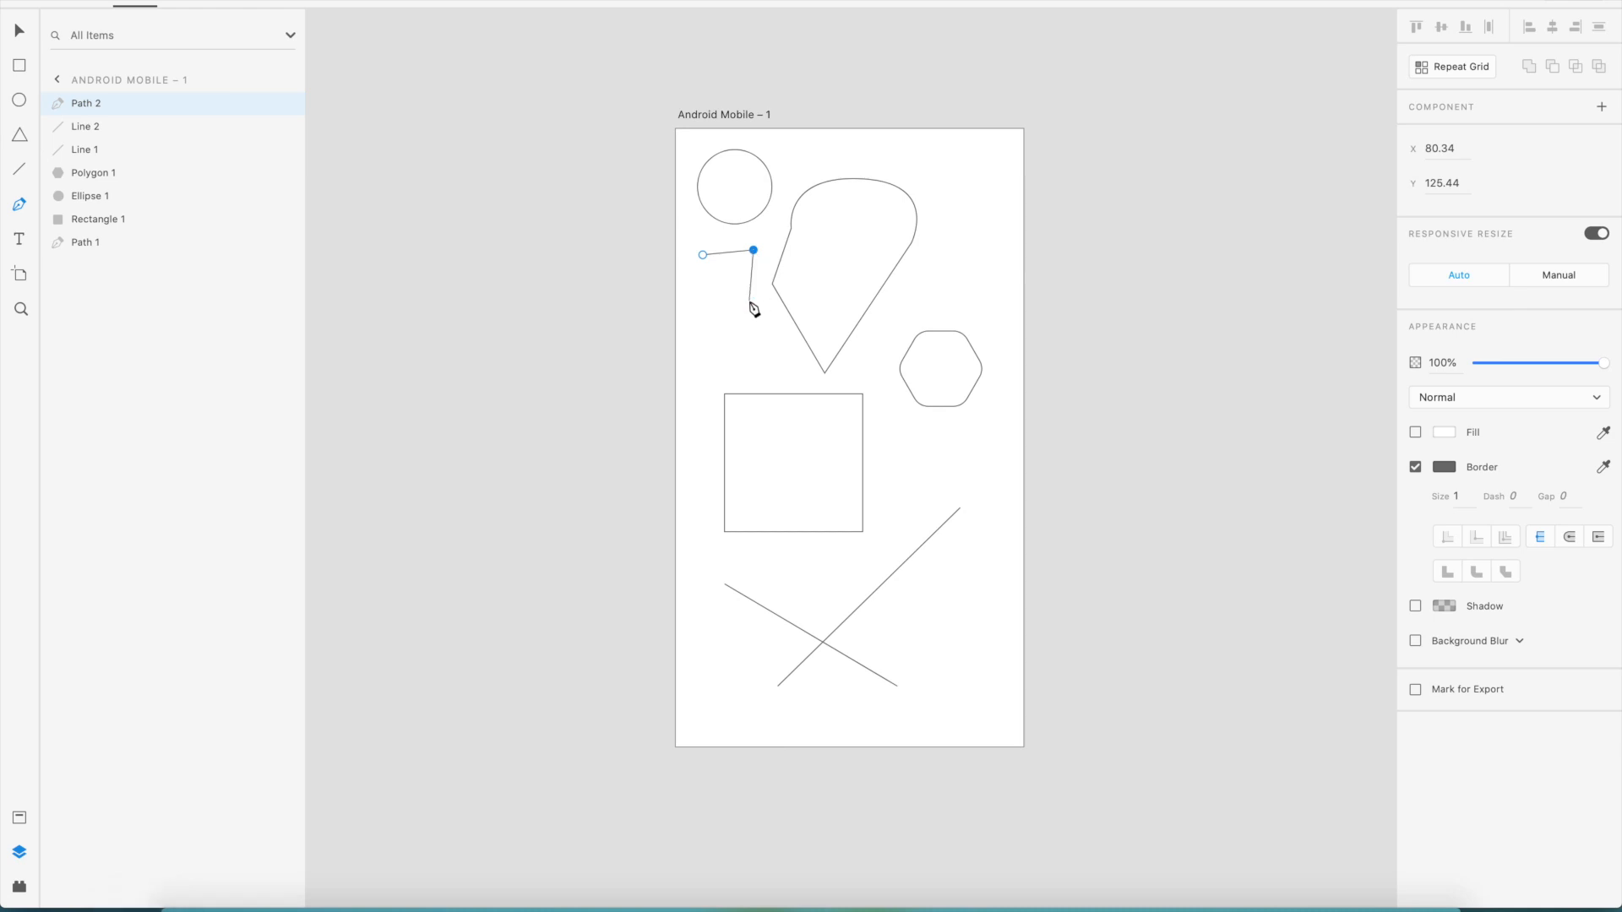
key(Escape)
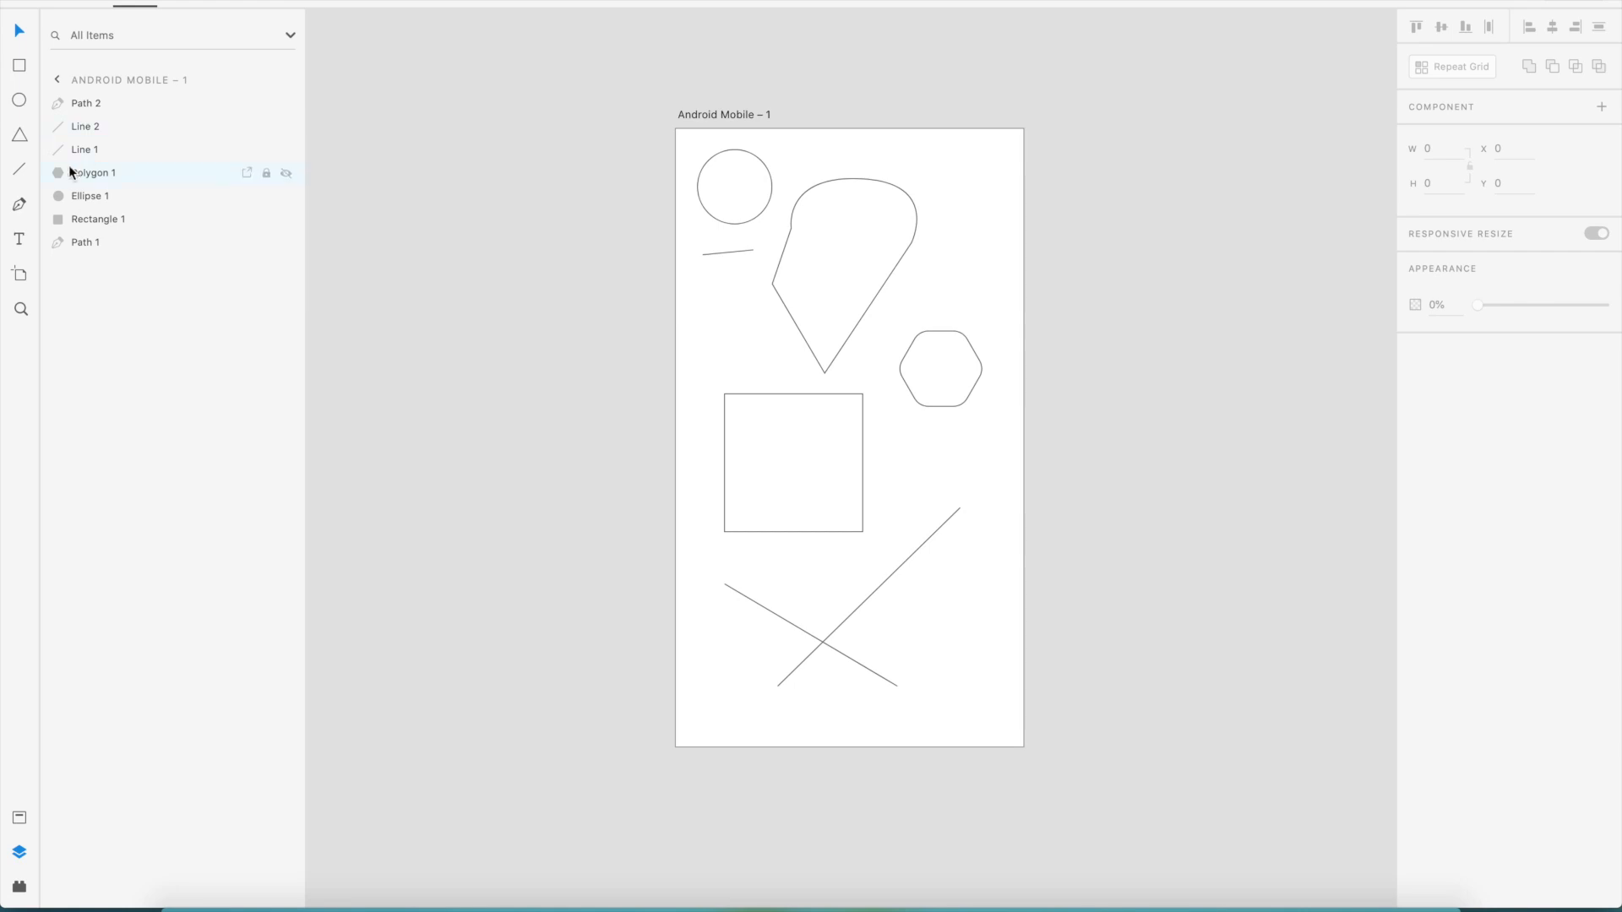
- Draw a closed, downward-pointing triangular path about 57 × 42 below the short path with the Pen tool
click(20, 203)
click(703, 254)
key(Escape)
click(697, 286)
click(753, 286)
click(725, 327)
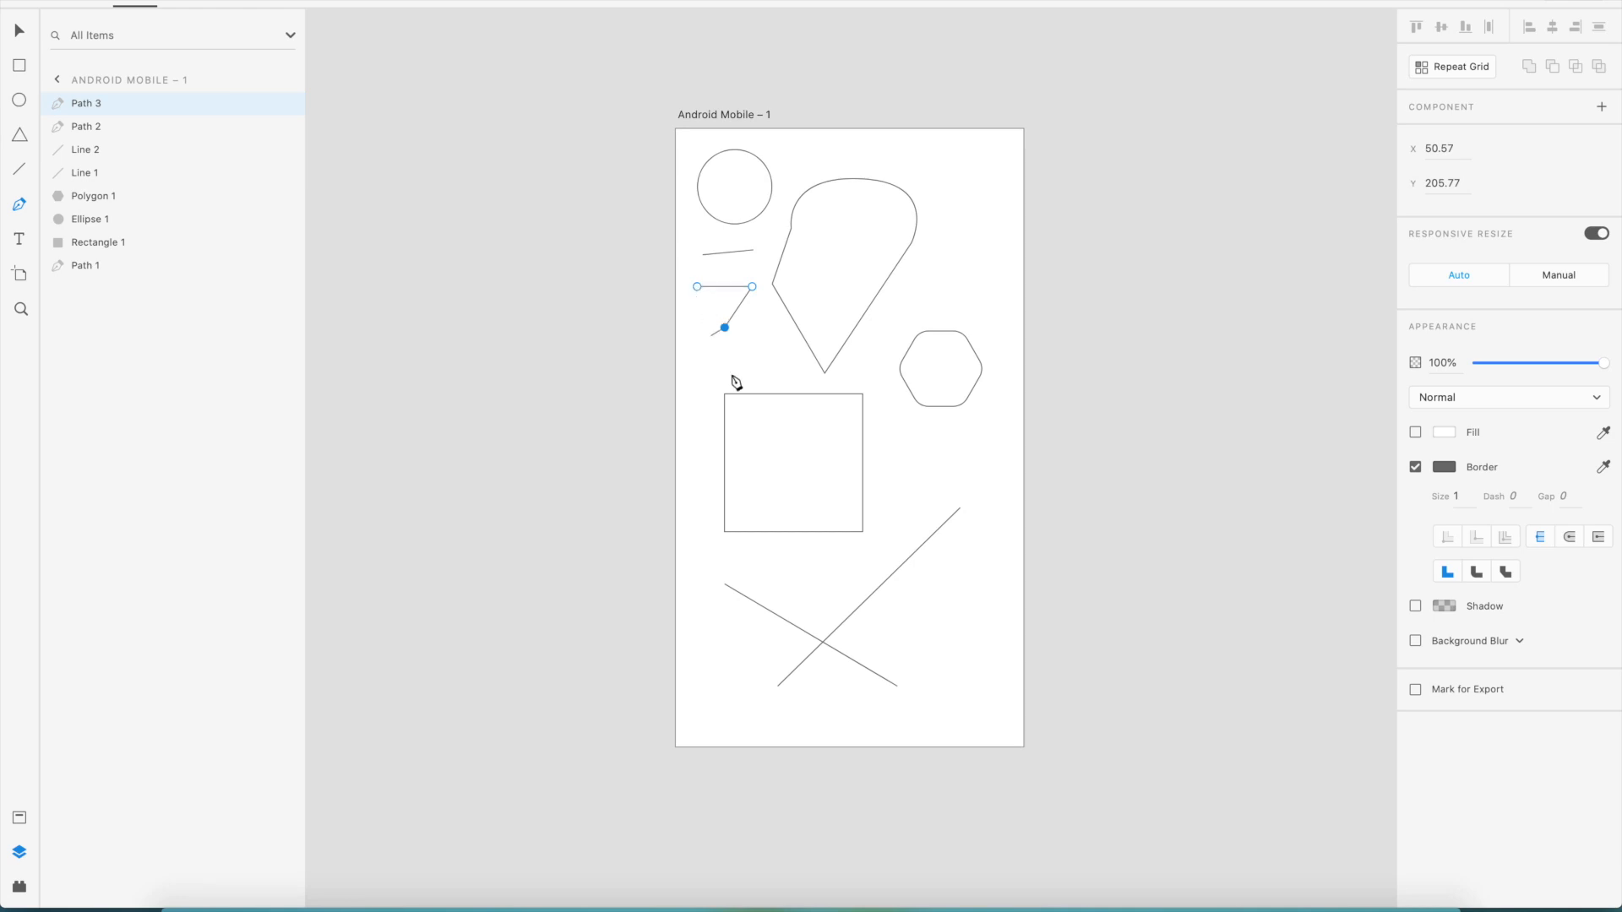
click(698, 287)
click(698, 287)
- Delete the small triangular path below the short path
click(758, 333)
click(737, 313)
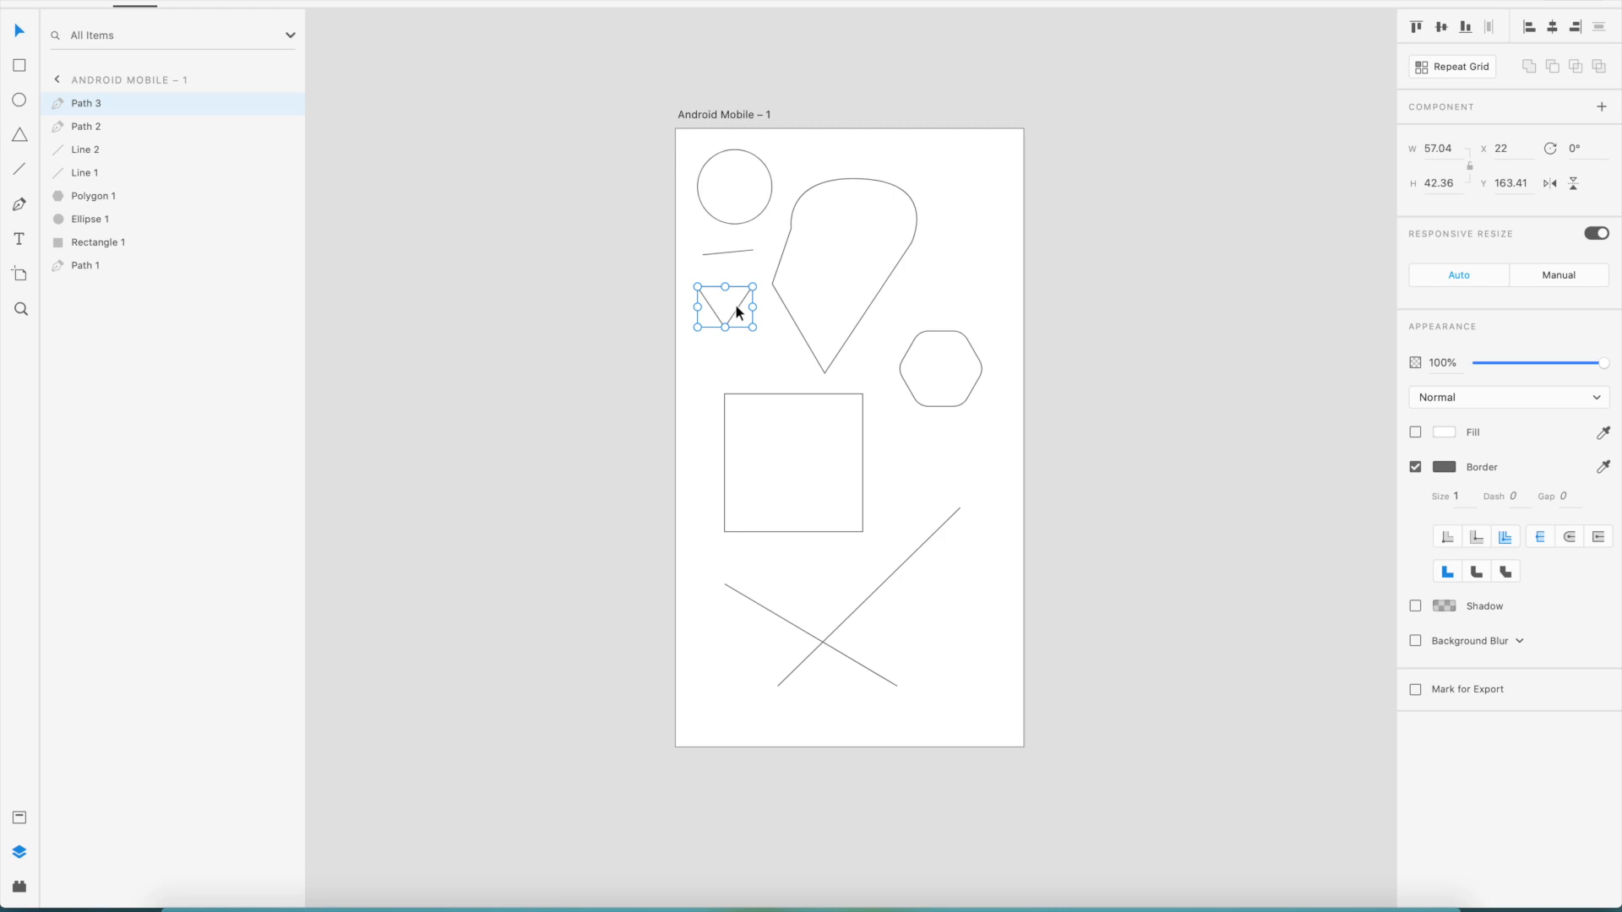
key(Delete)
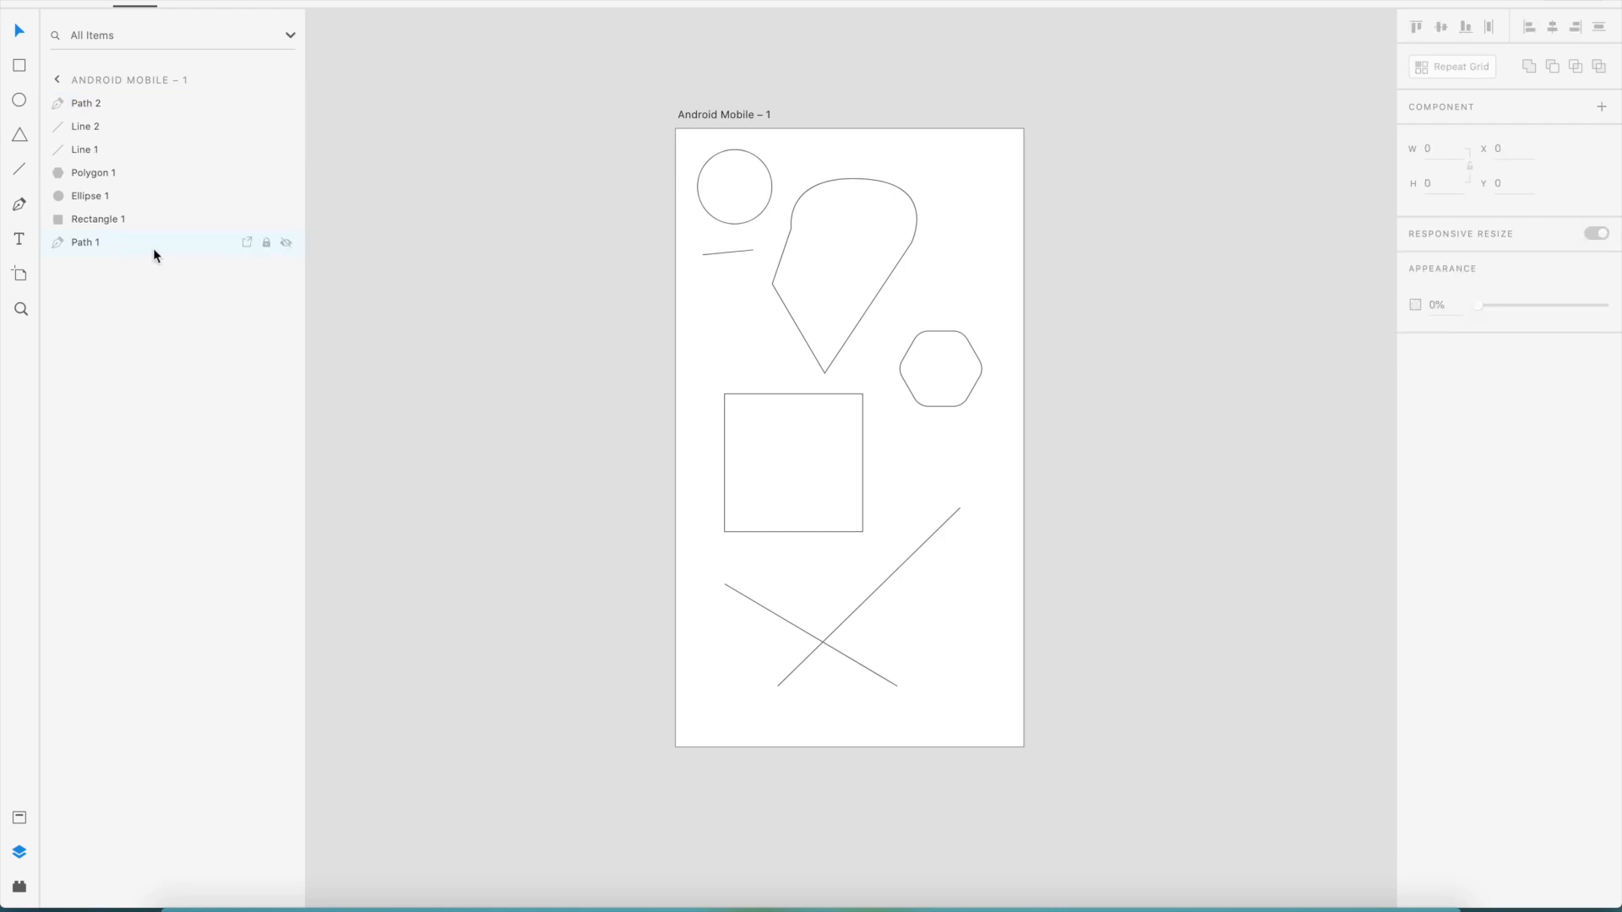
- Add the text "INI APLIKASI" just above the square and end the text entry
click(19, 241)
click(724, 341)
text(INI APLIKASI)
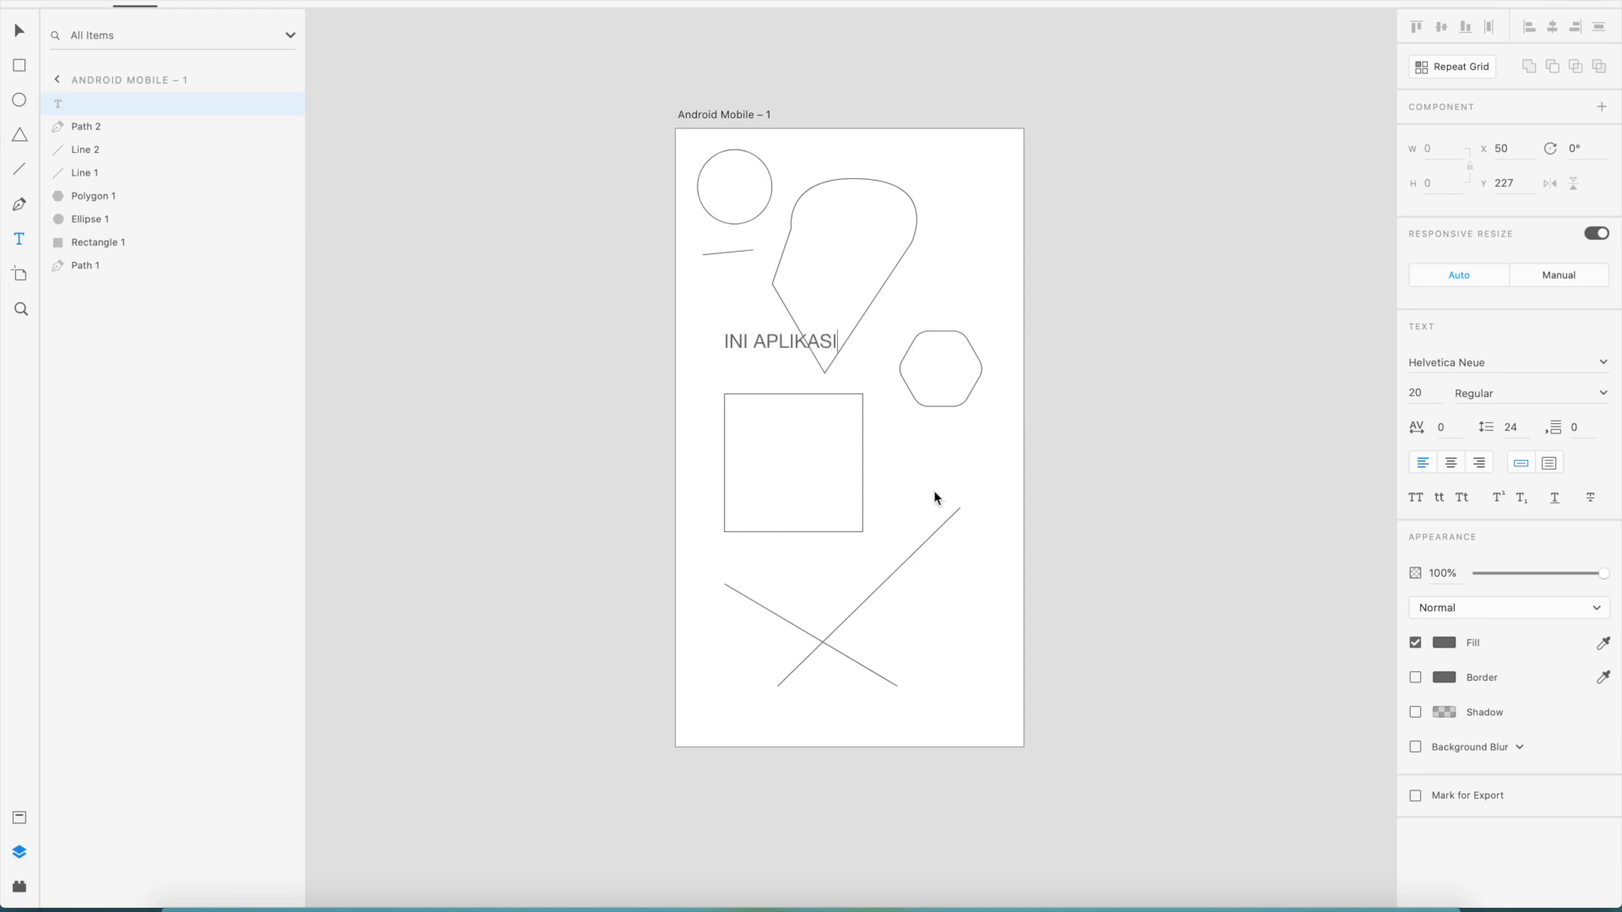
key(Escape)
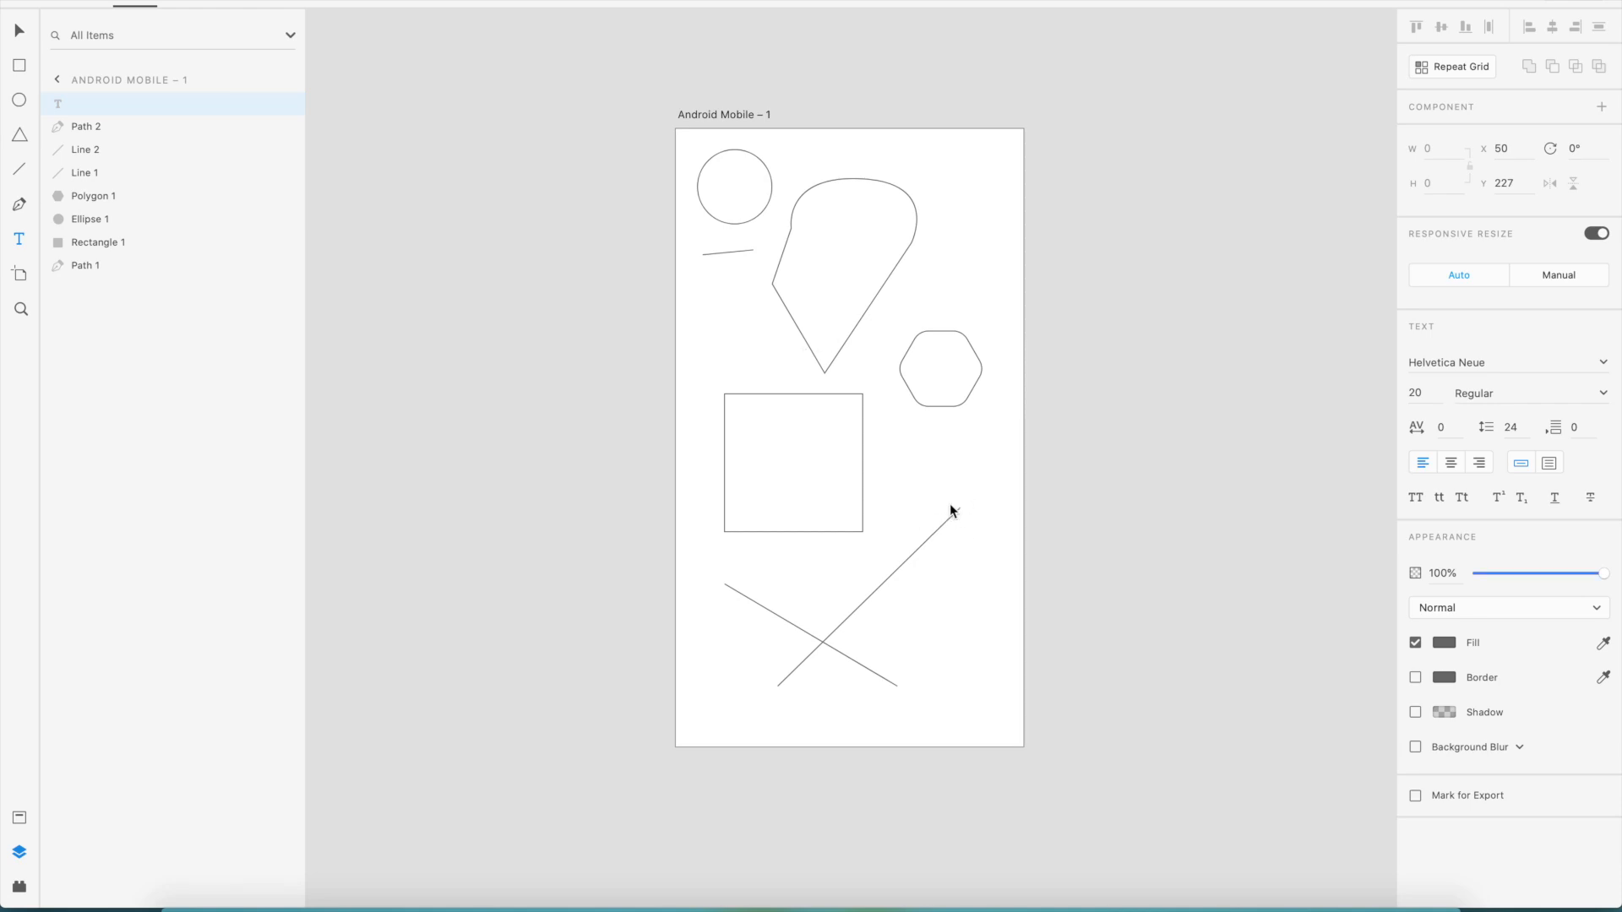
- Move the "INI APLIKASI" text toward the artboard's left edge, to X 14, Y 209
drag(783, 339, 748, 340)
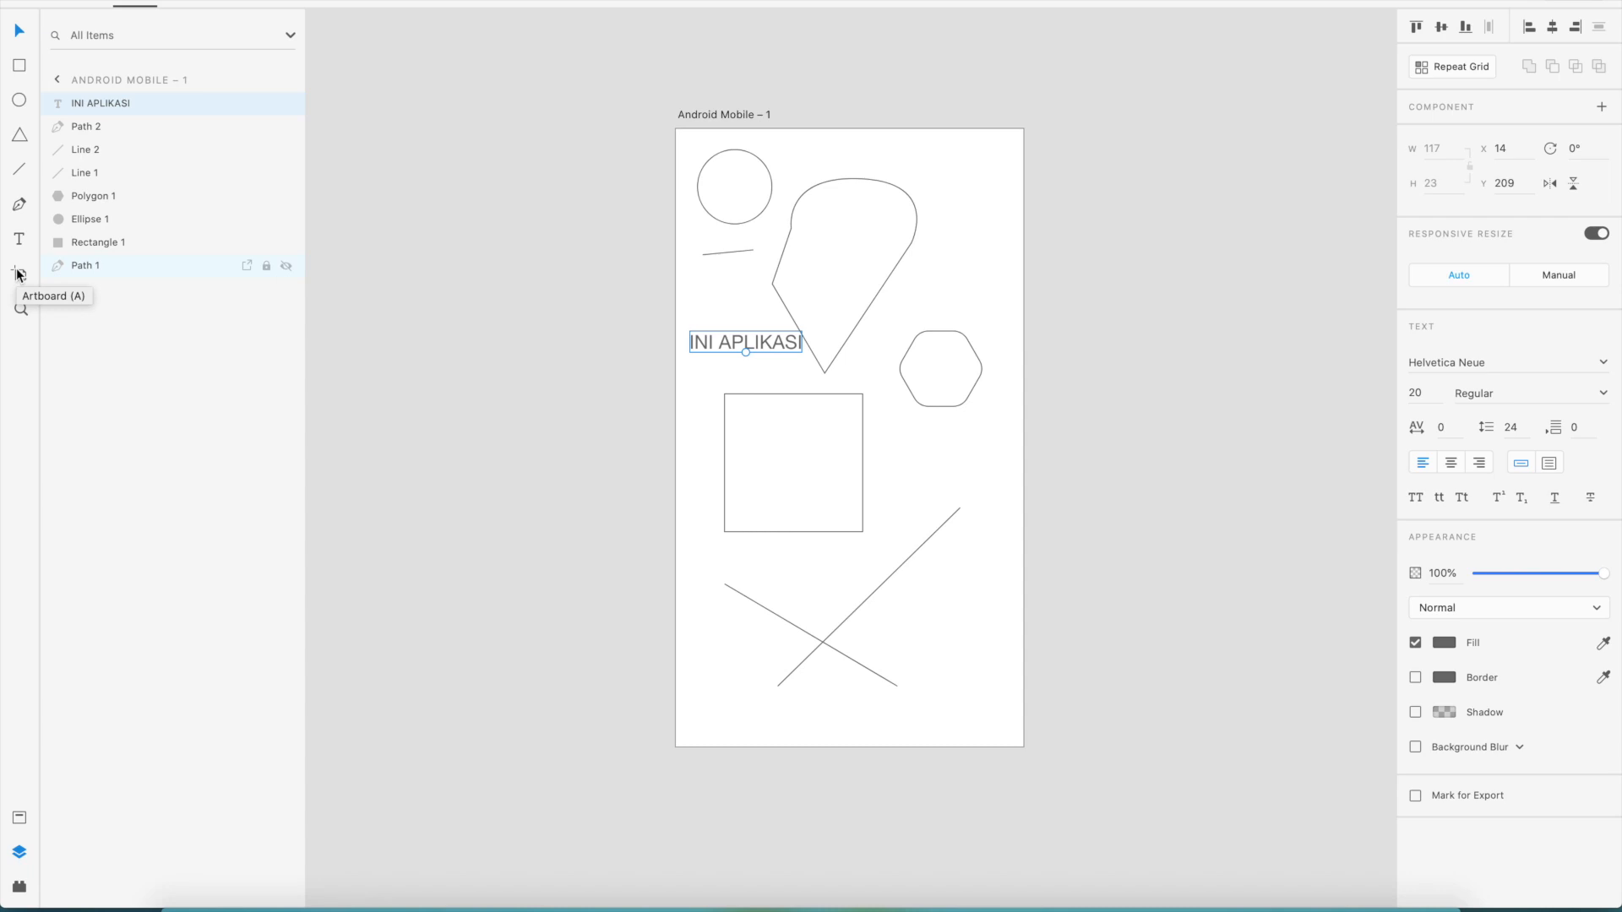
- Add a second artboard using the Google Android Mobile preset, 360 × 640
click(17, 276)
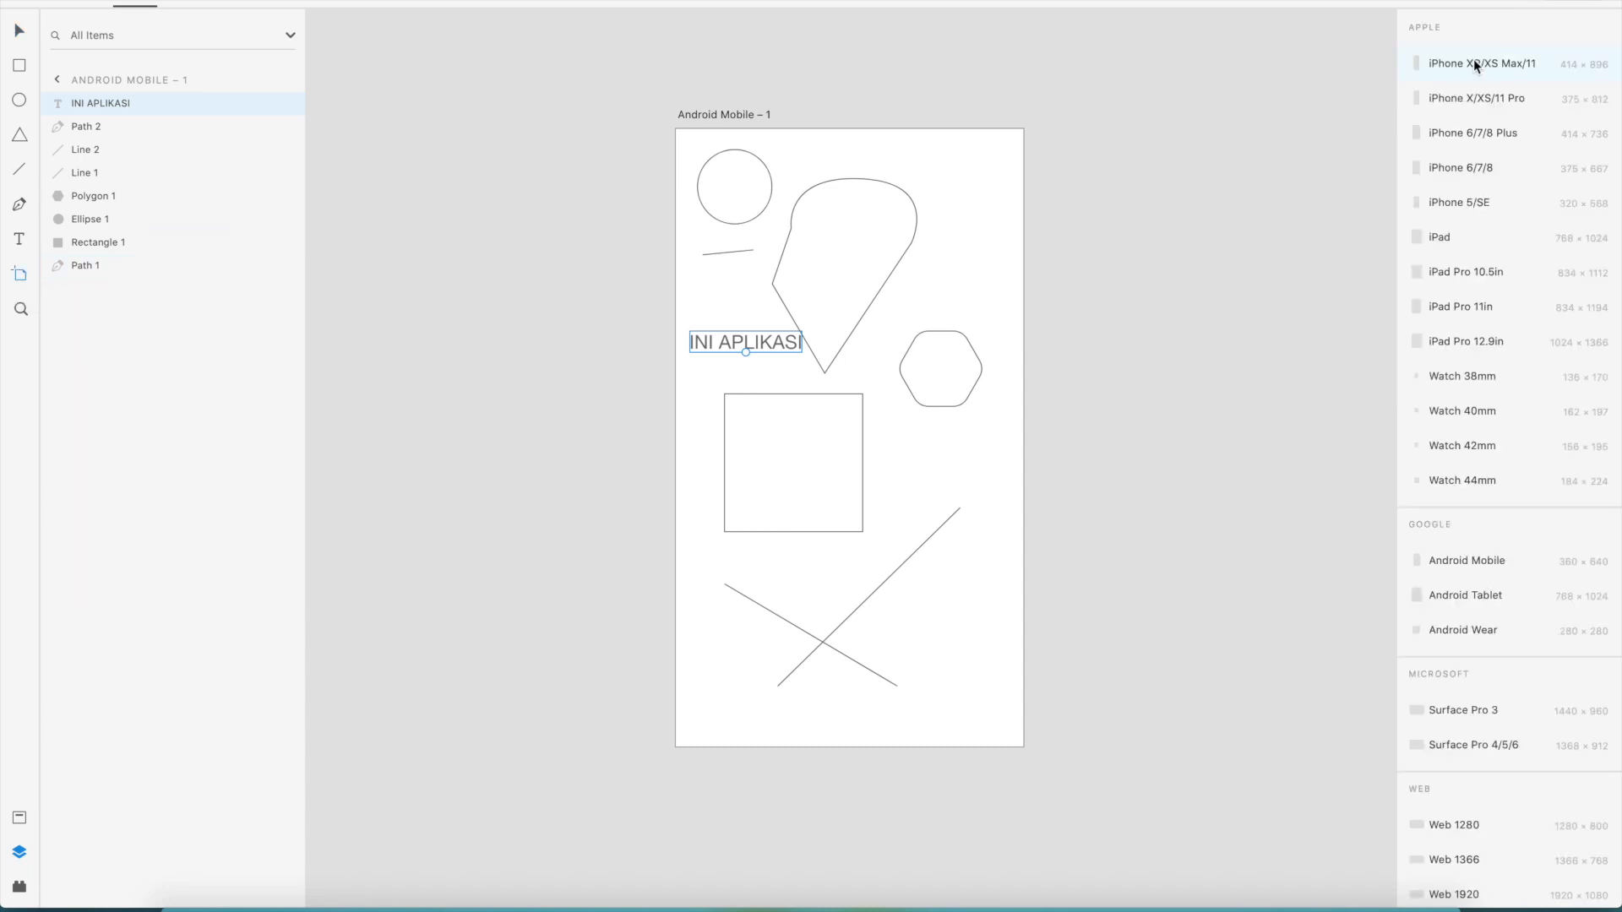
scroll(1488, 397, down, 1)
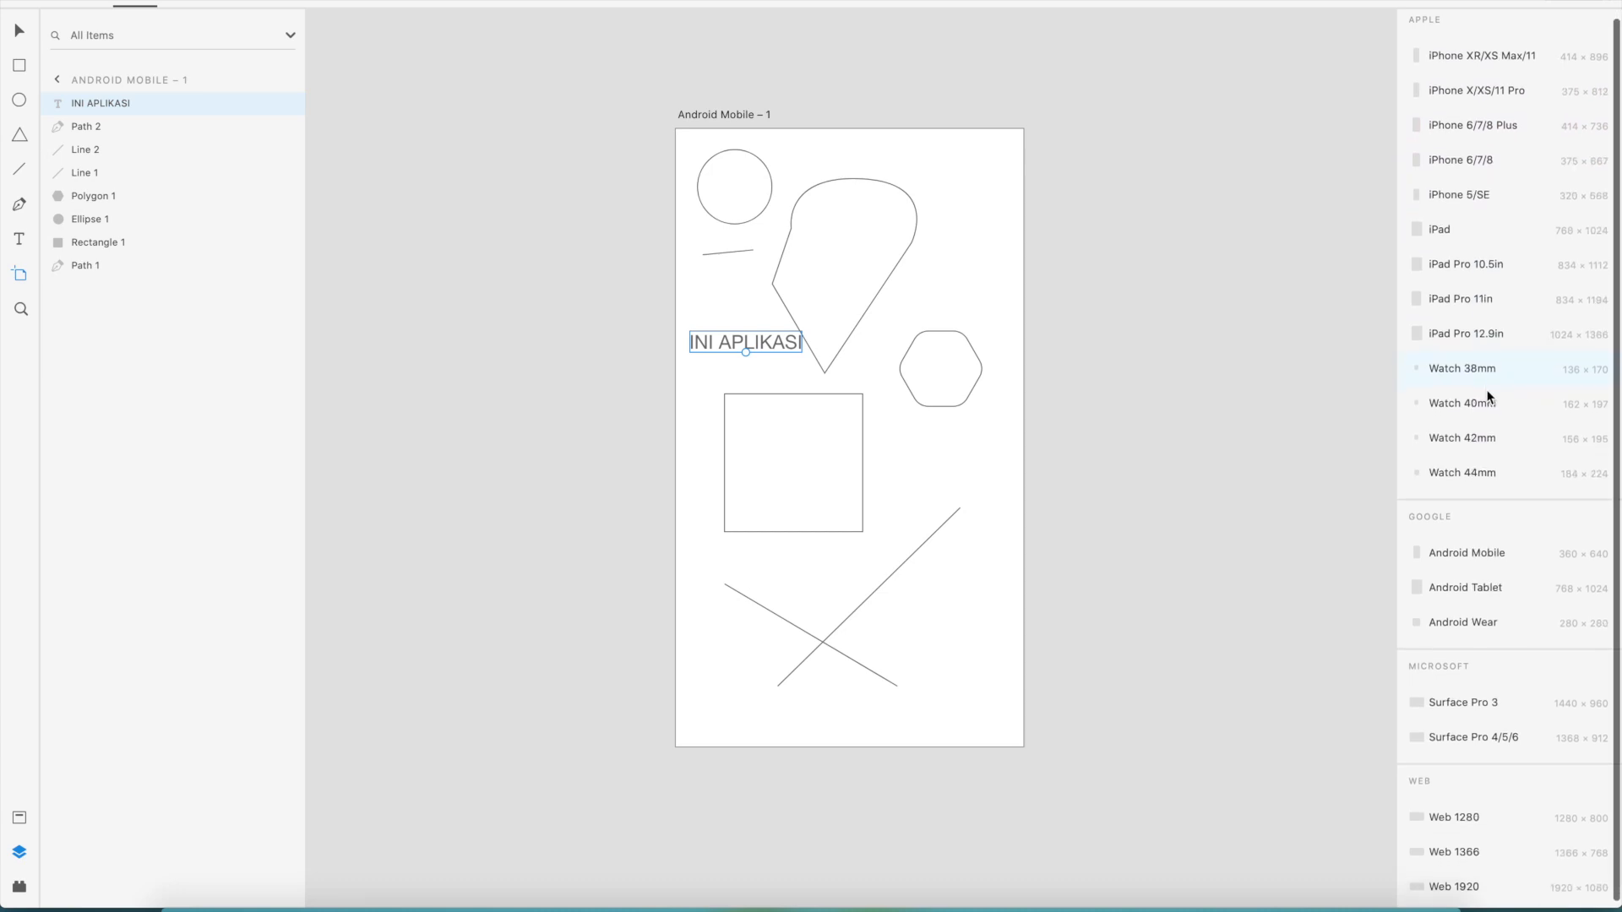
scroll(1489, 397, down, 1)
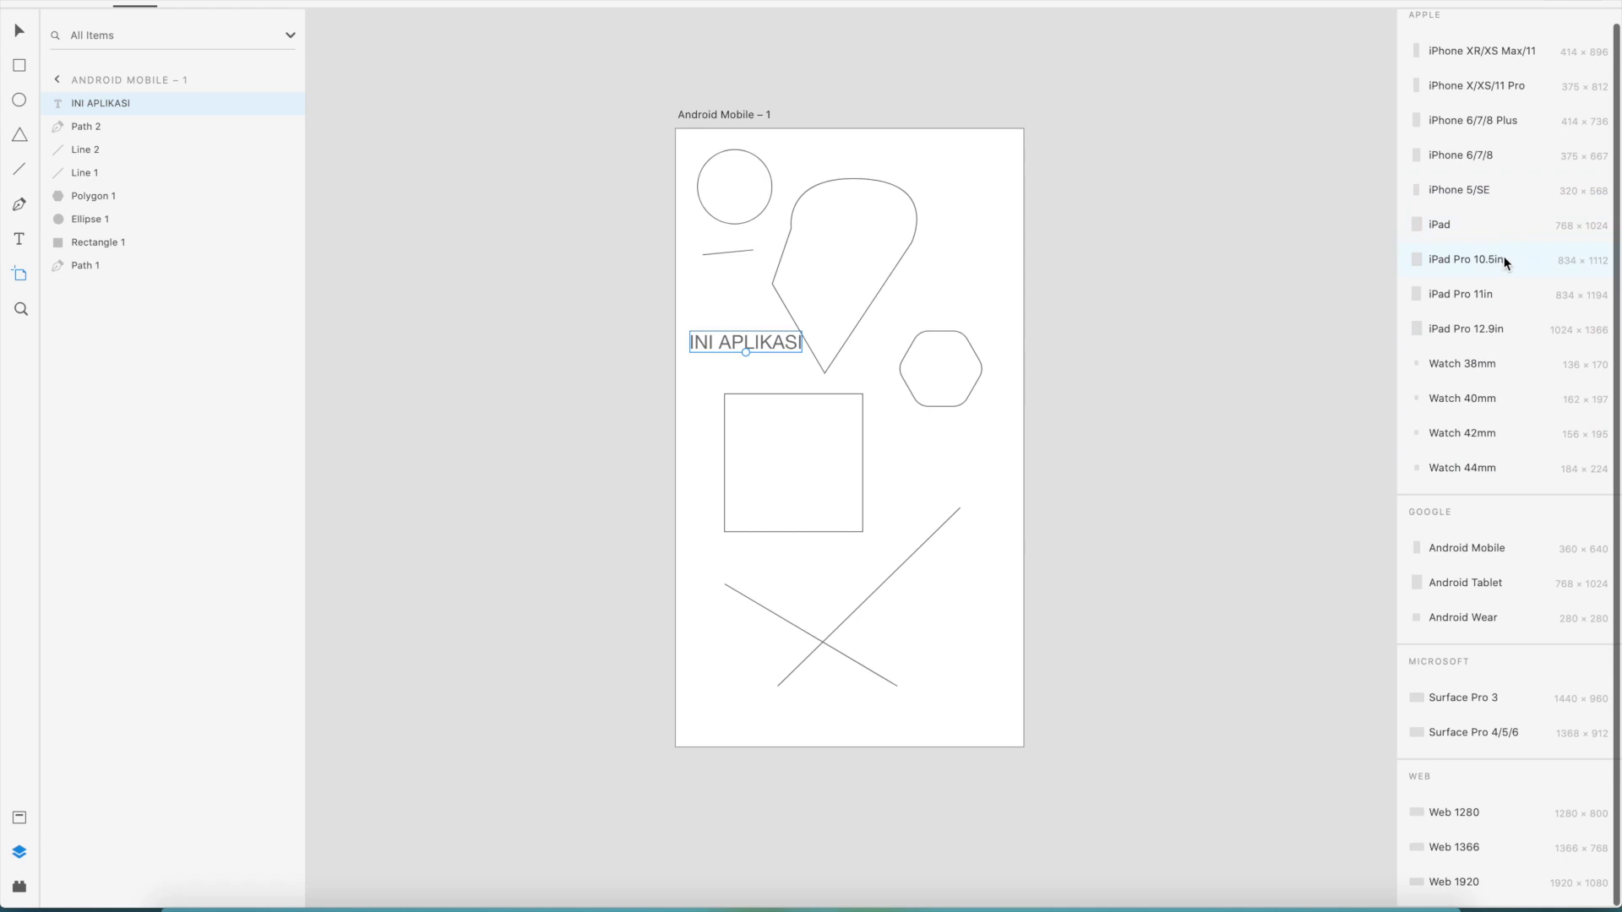
scroll(1506, 397, down, 1)
click(1473, 547)
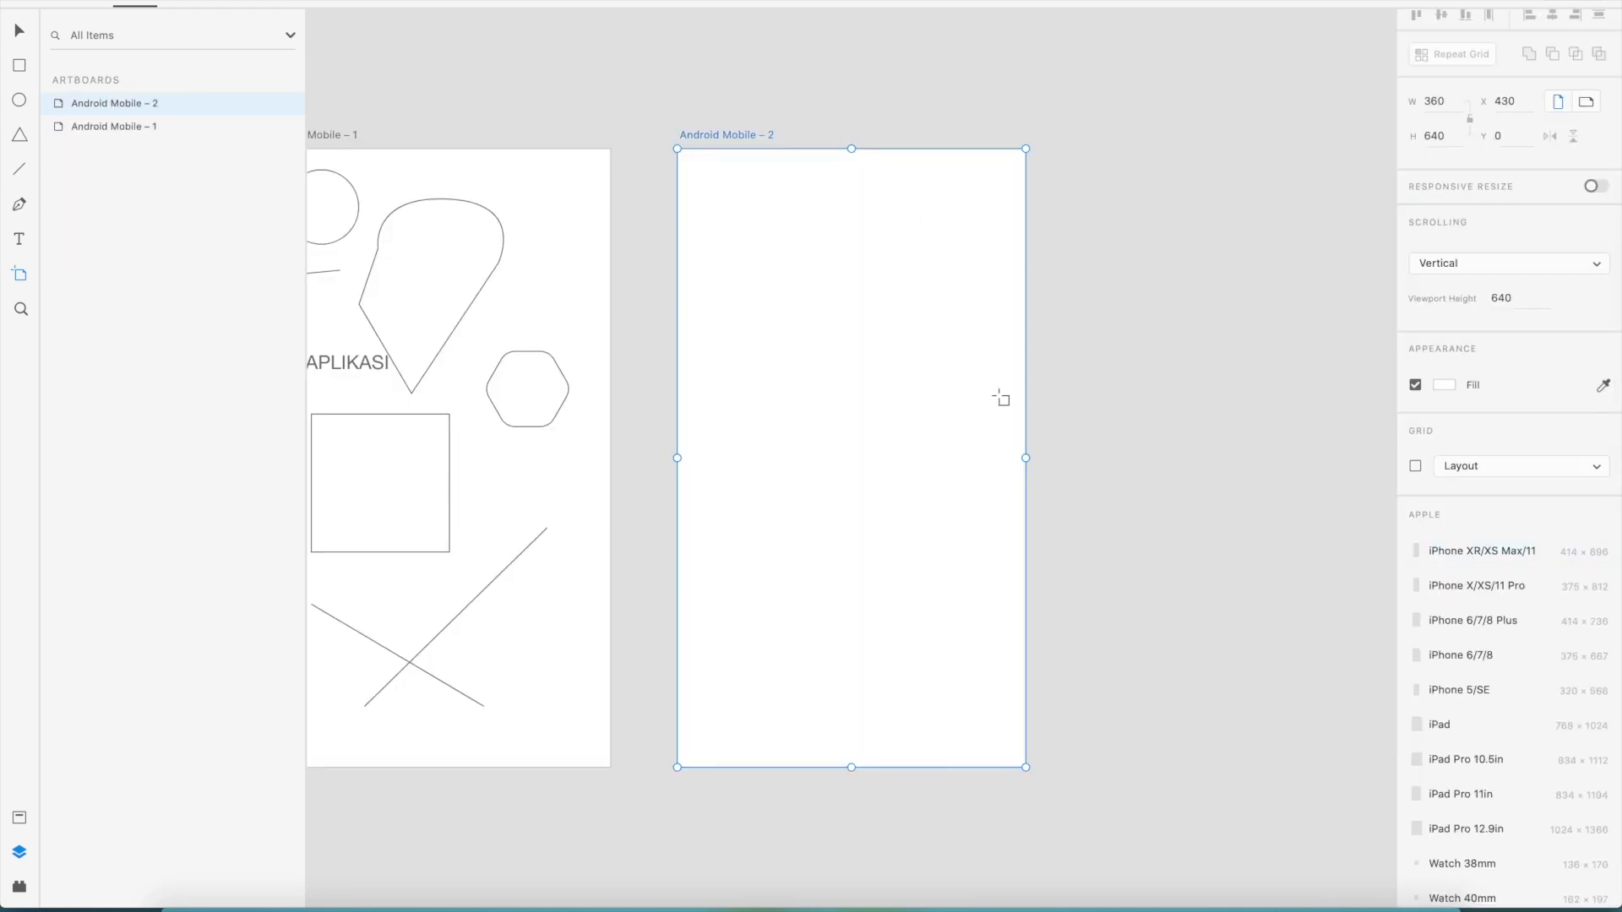
- Save the new artboard's white fill, #FFFFFF, as a color in the document assets
click(20, 309)
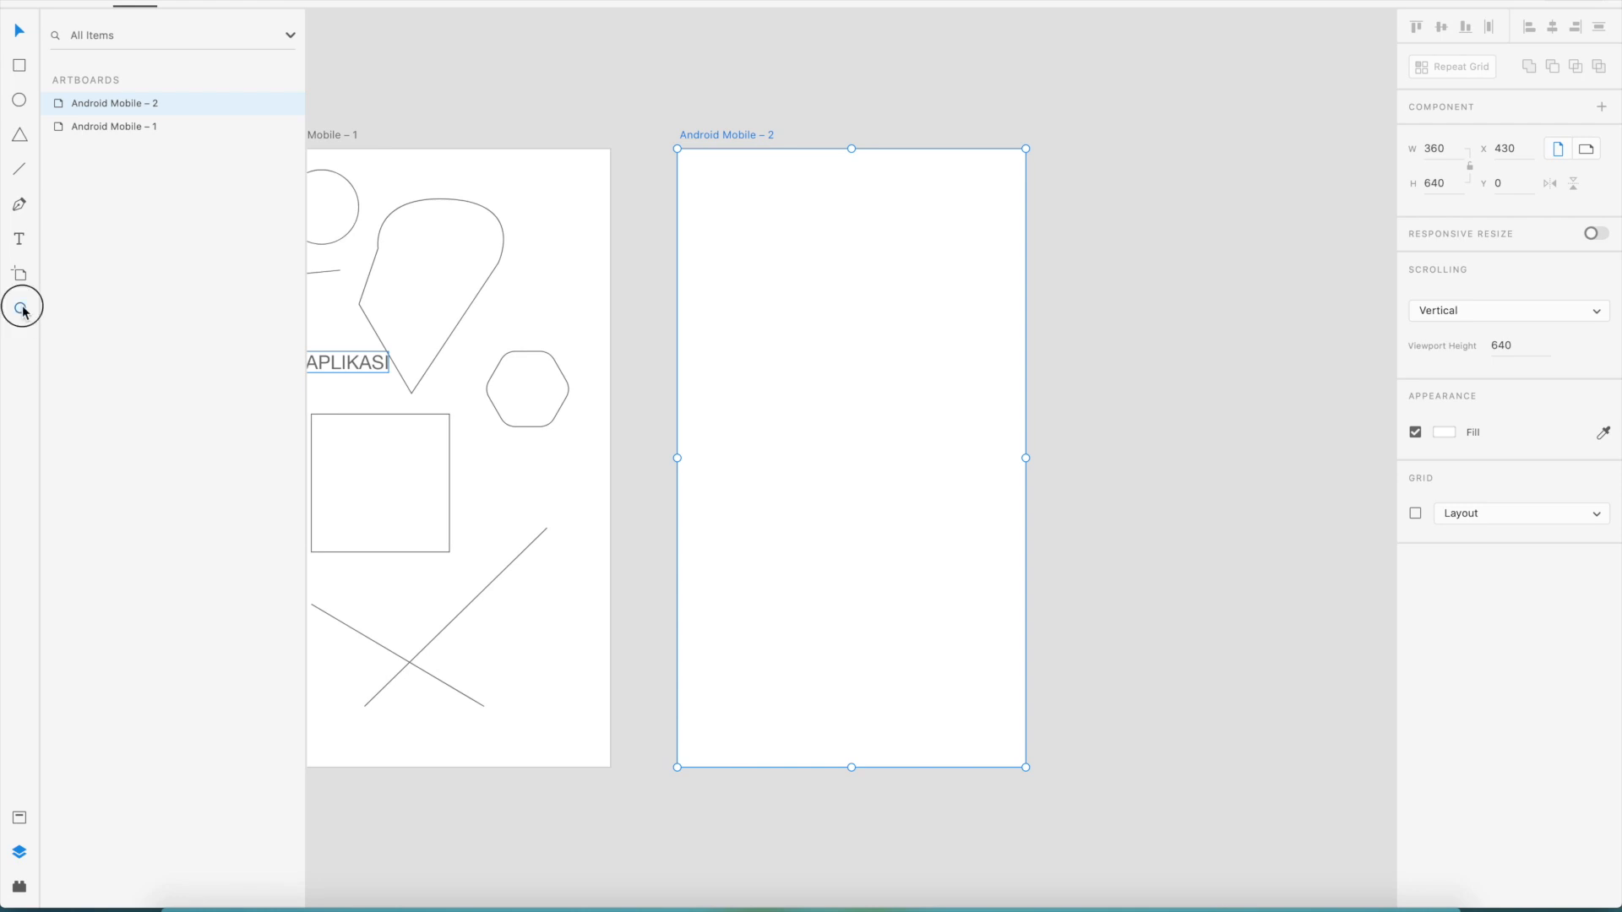
click(757, 233)
alt+click(757, 234)
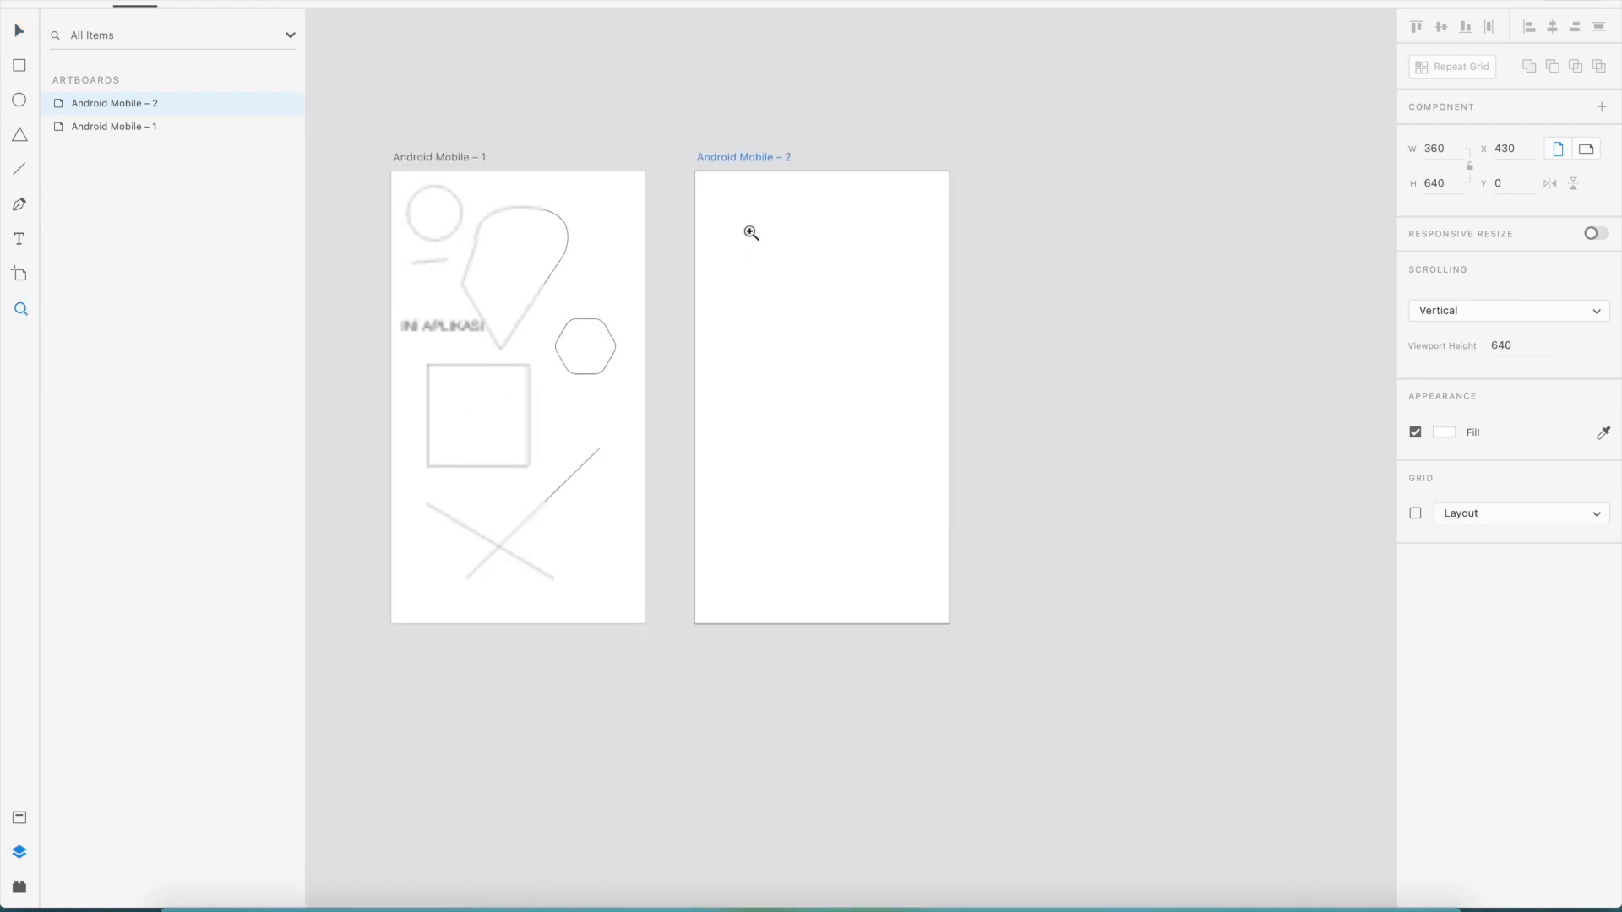
click(507, 327)
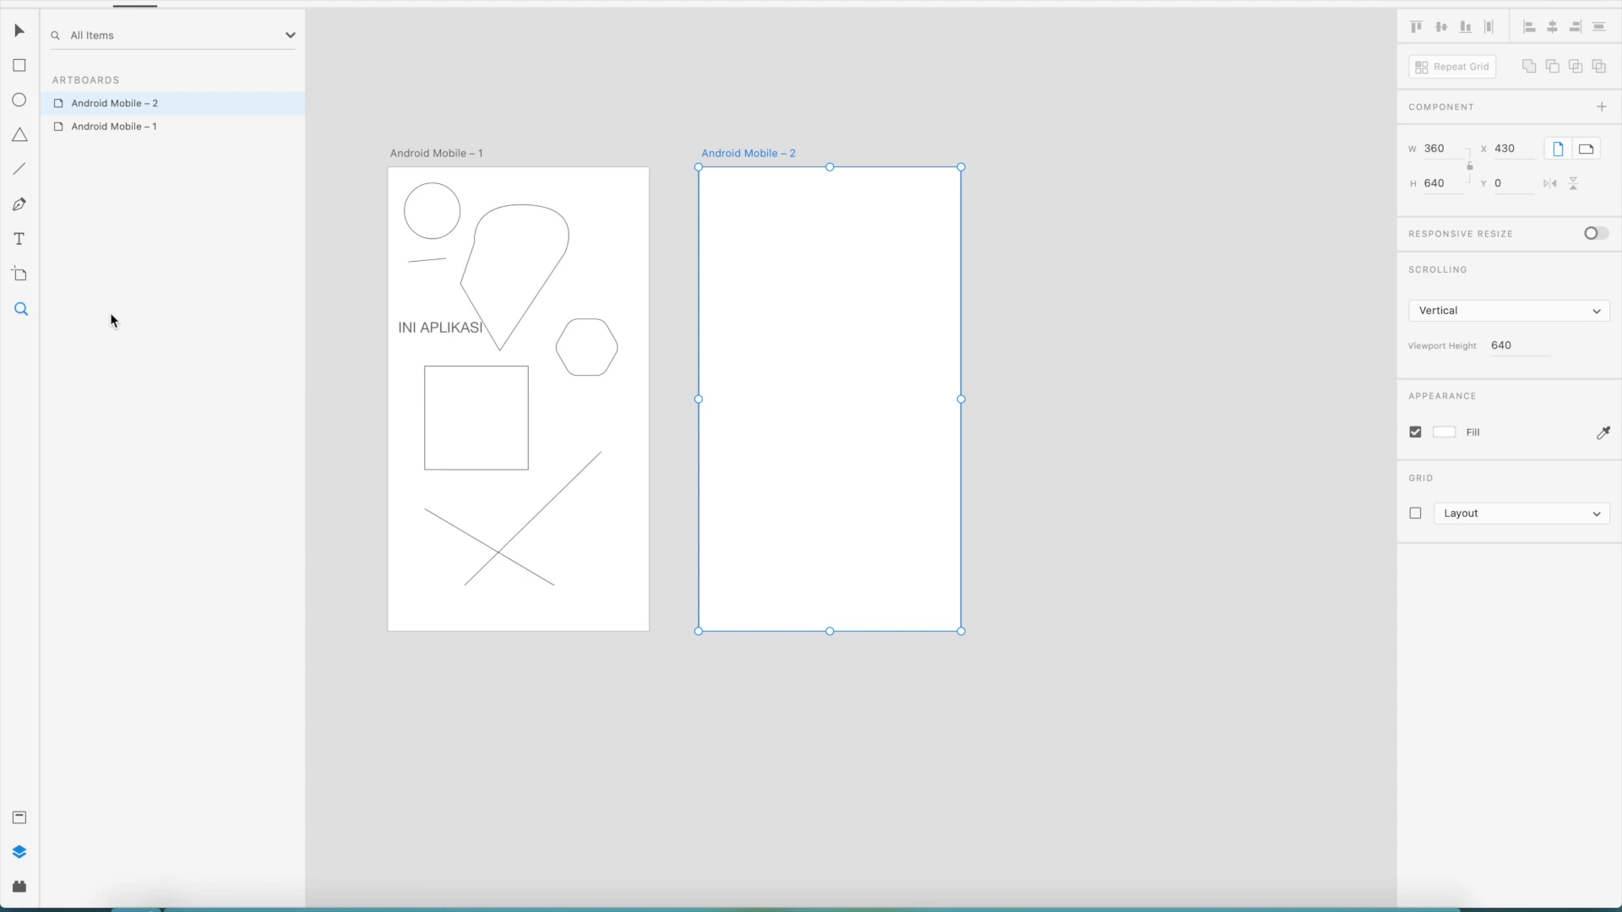
click(18, 821)
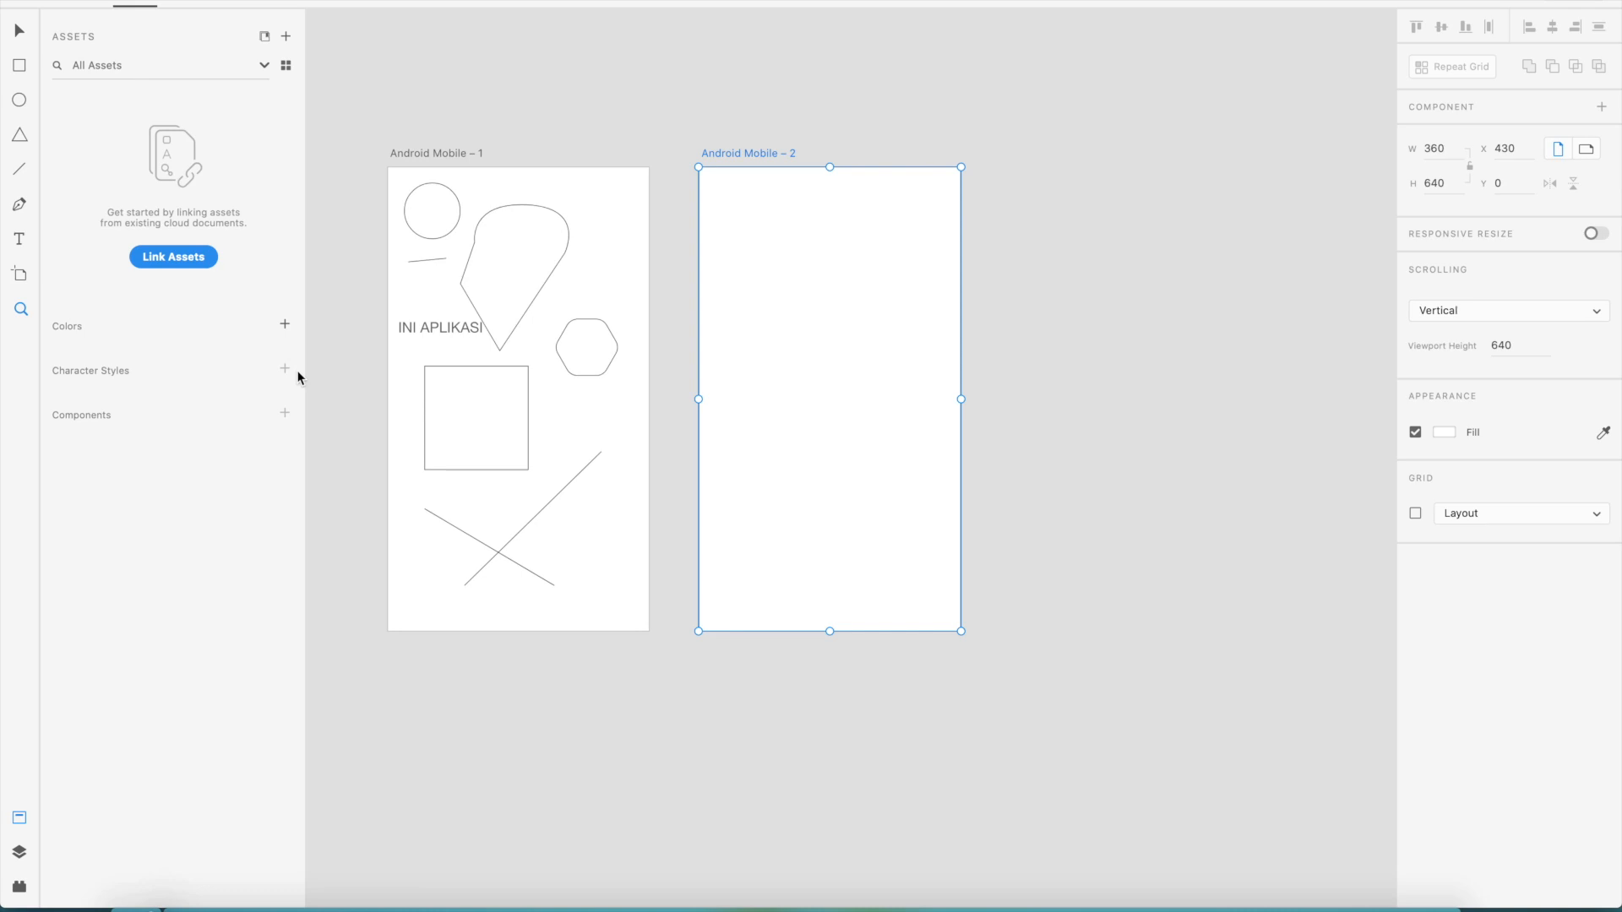
click(284, 326)
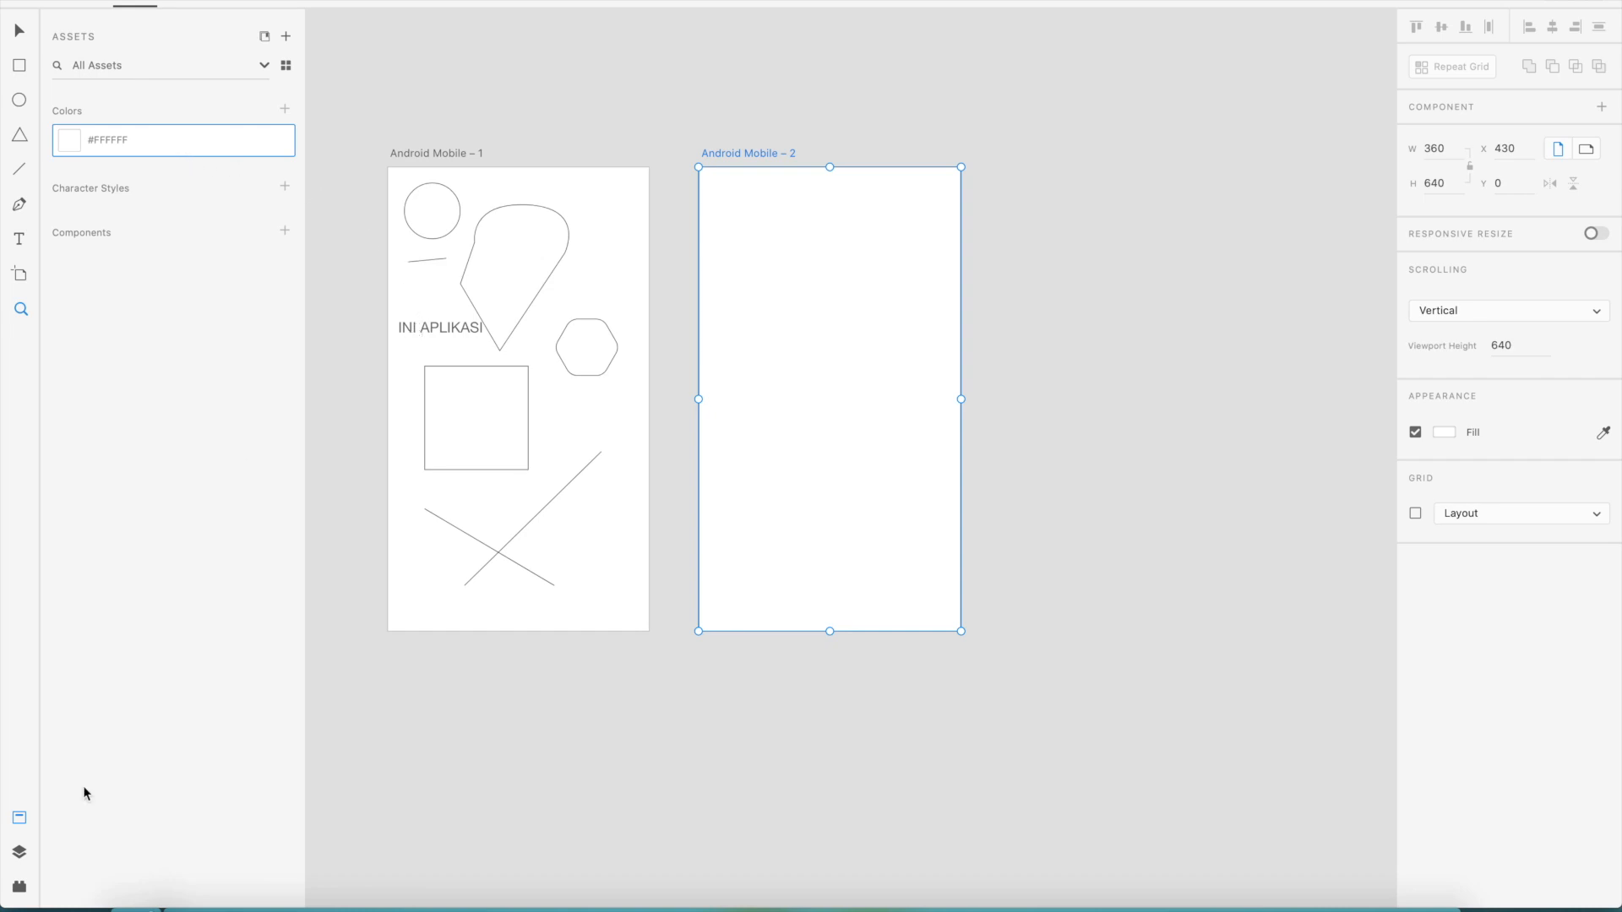
- Show the layers of the Android Mobile – 1 artboard and select its "INI APLIKASI" text layer
click(21, 853)
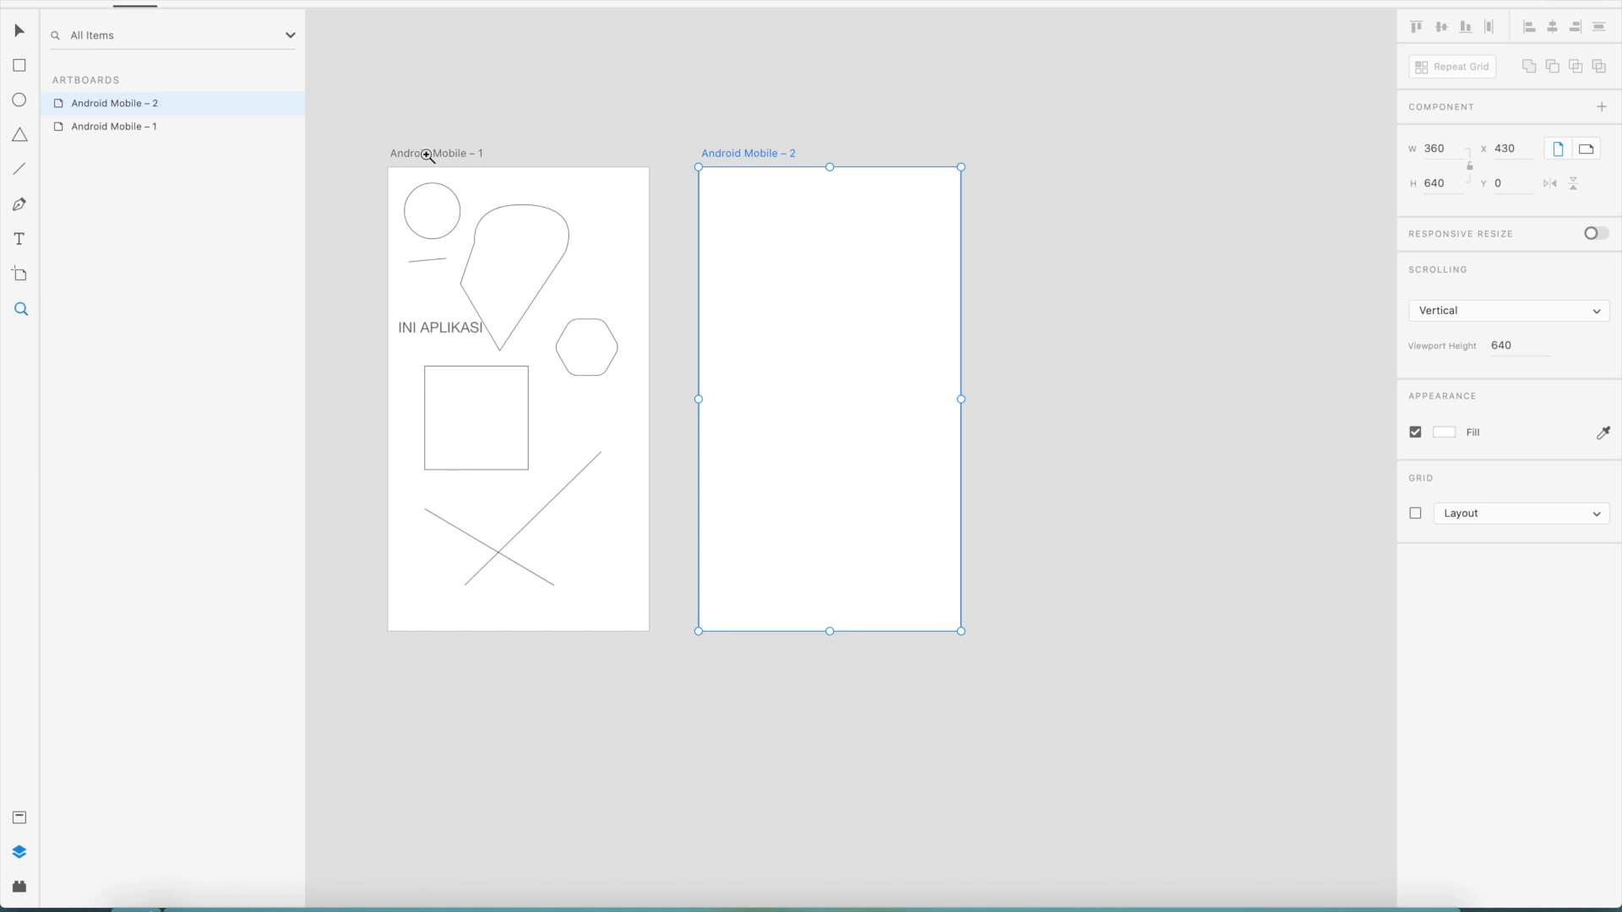
key(v)
click(461, 152)
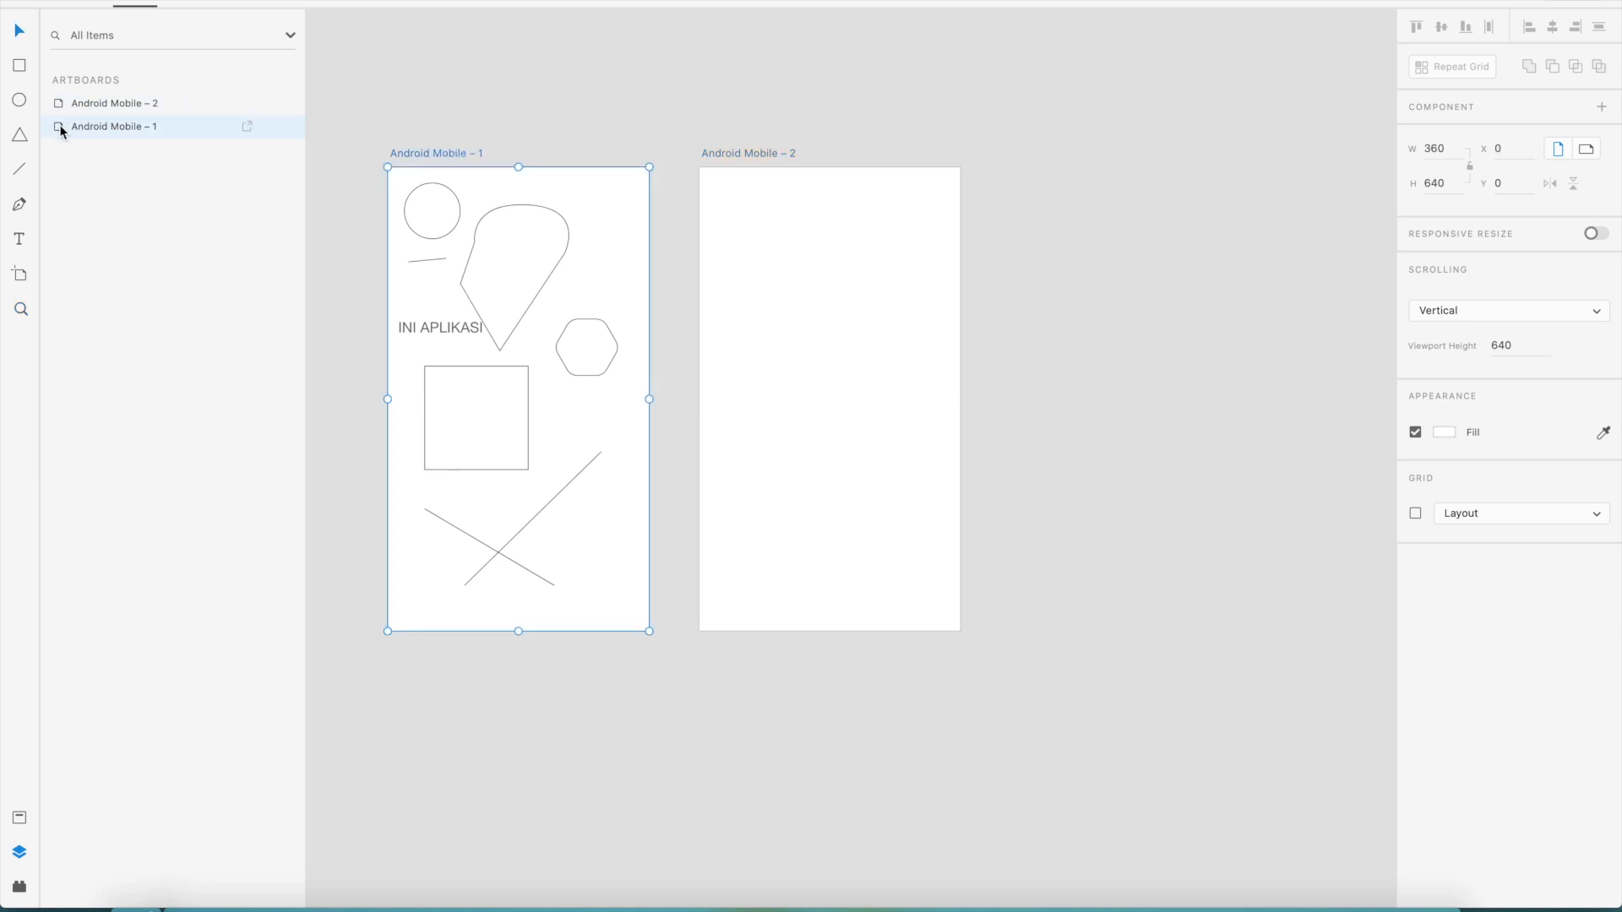
double_click(59, 124)
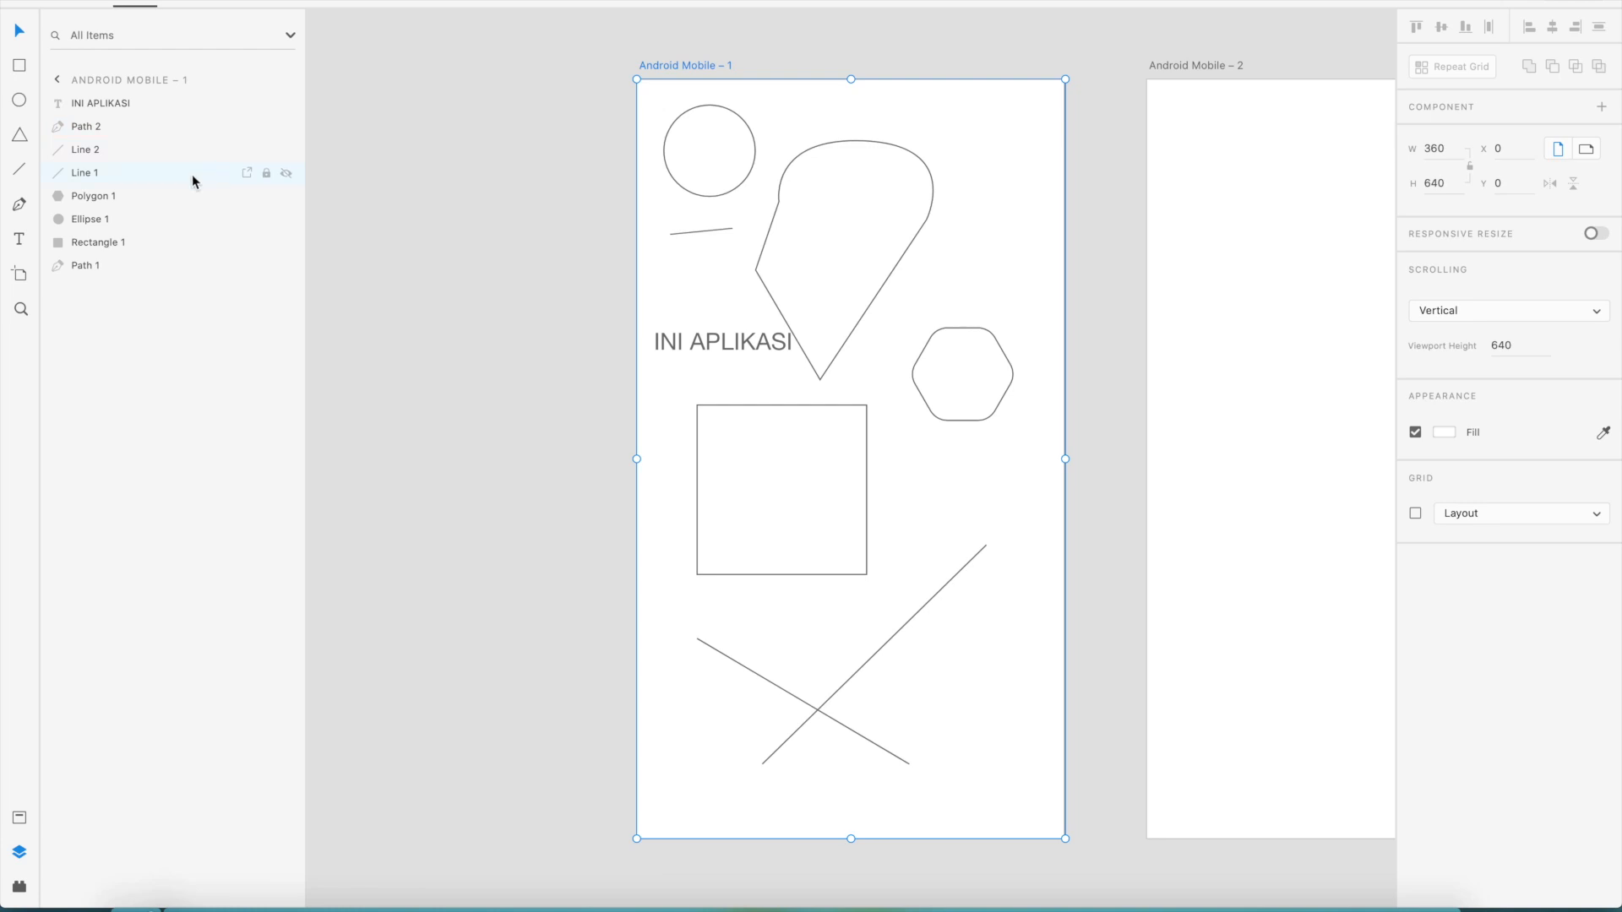
click(102, 110)
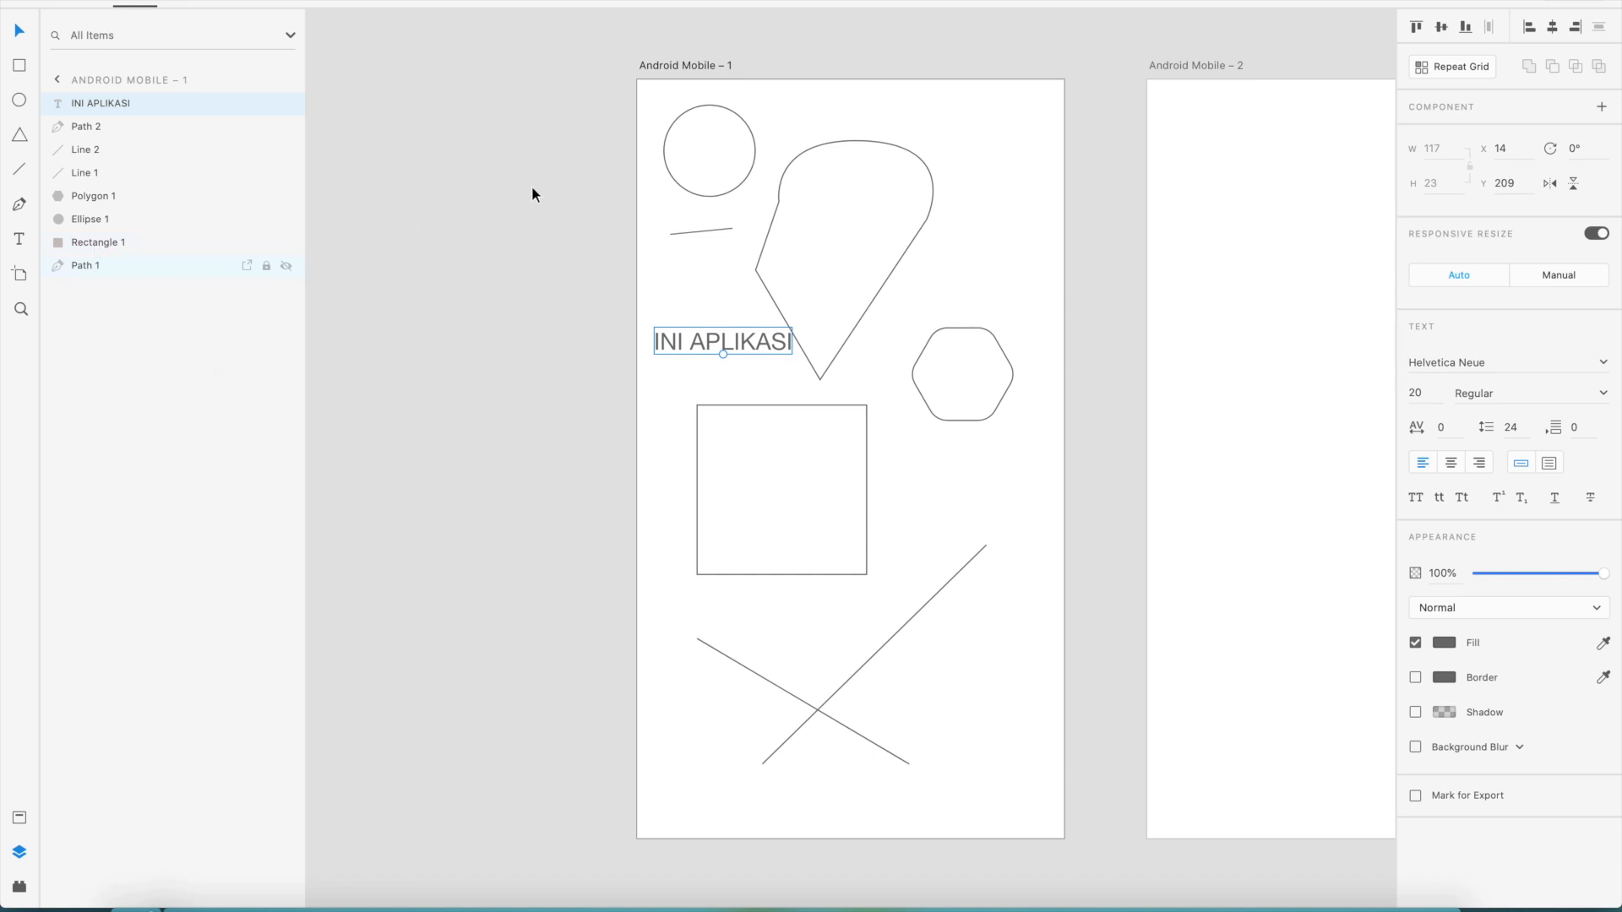
- Return to the list of artboards and show the layers of Android Mobile – 2
click(58, 78)
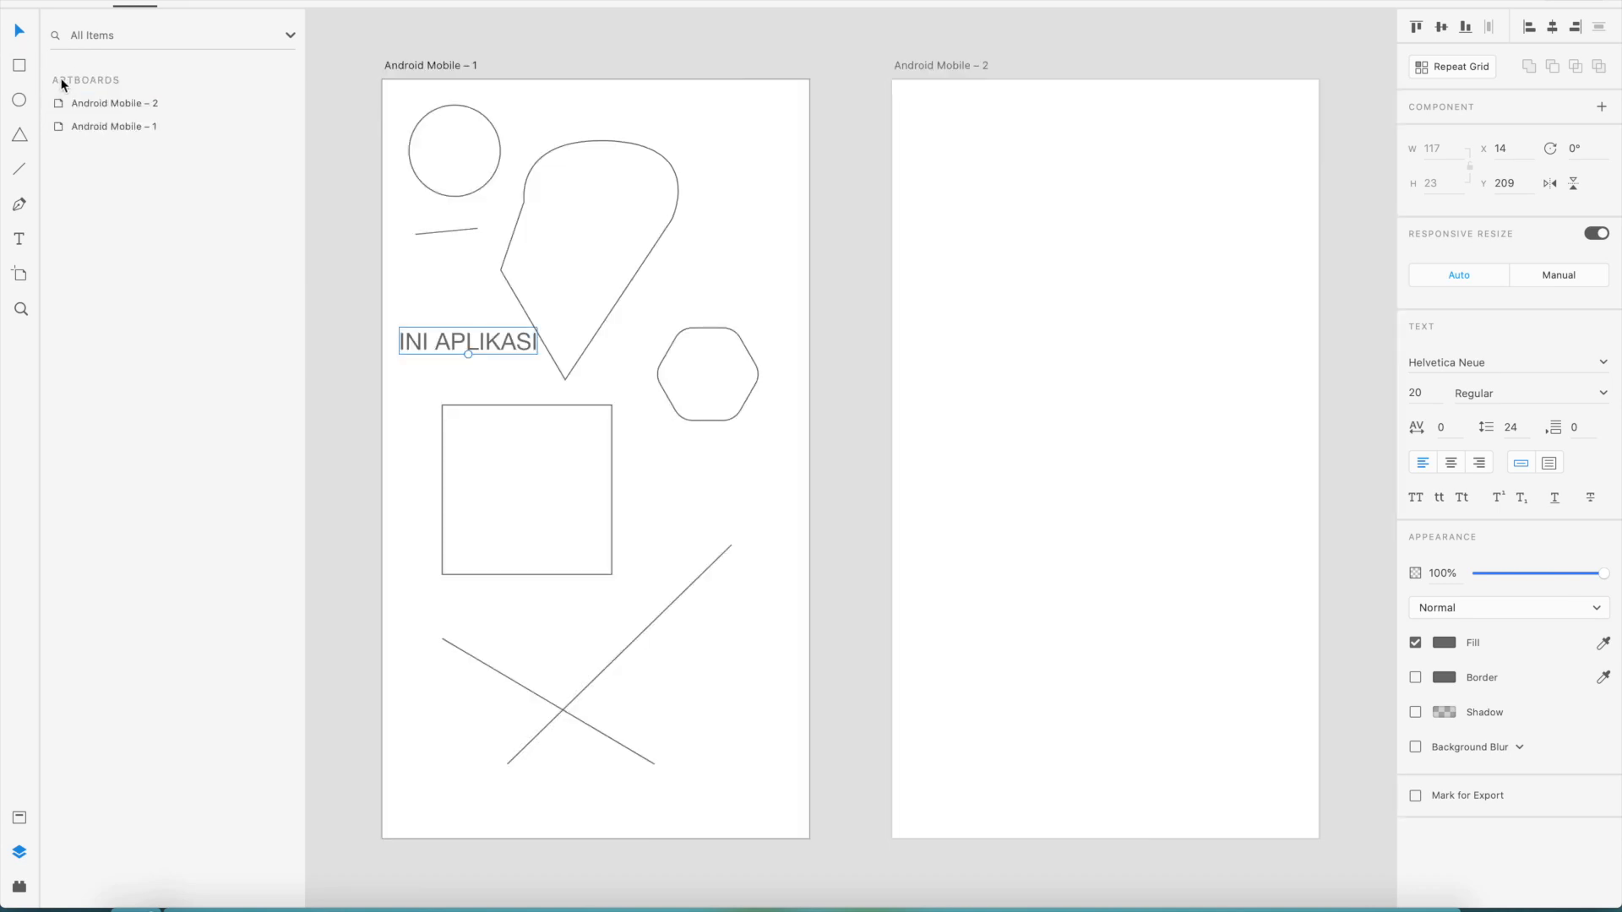
click(940, 65)
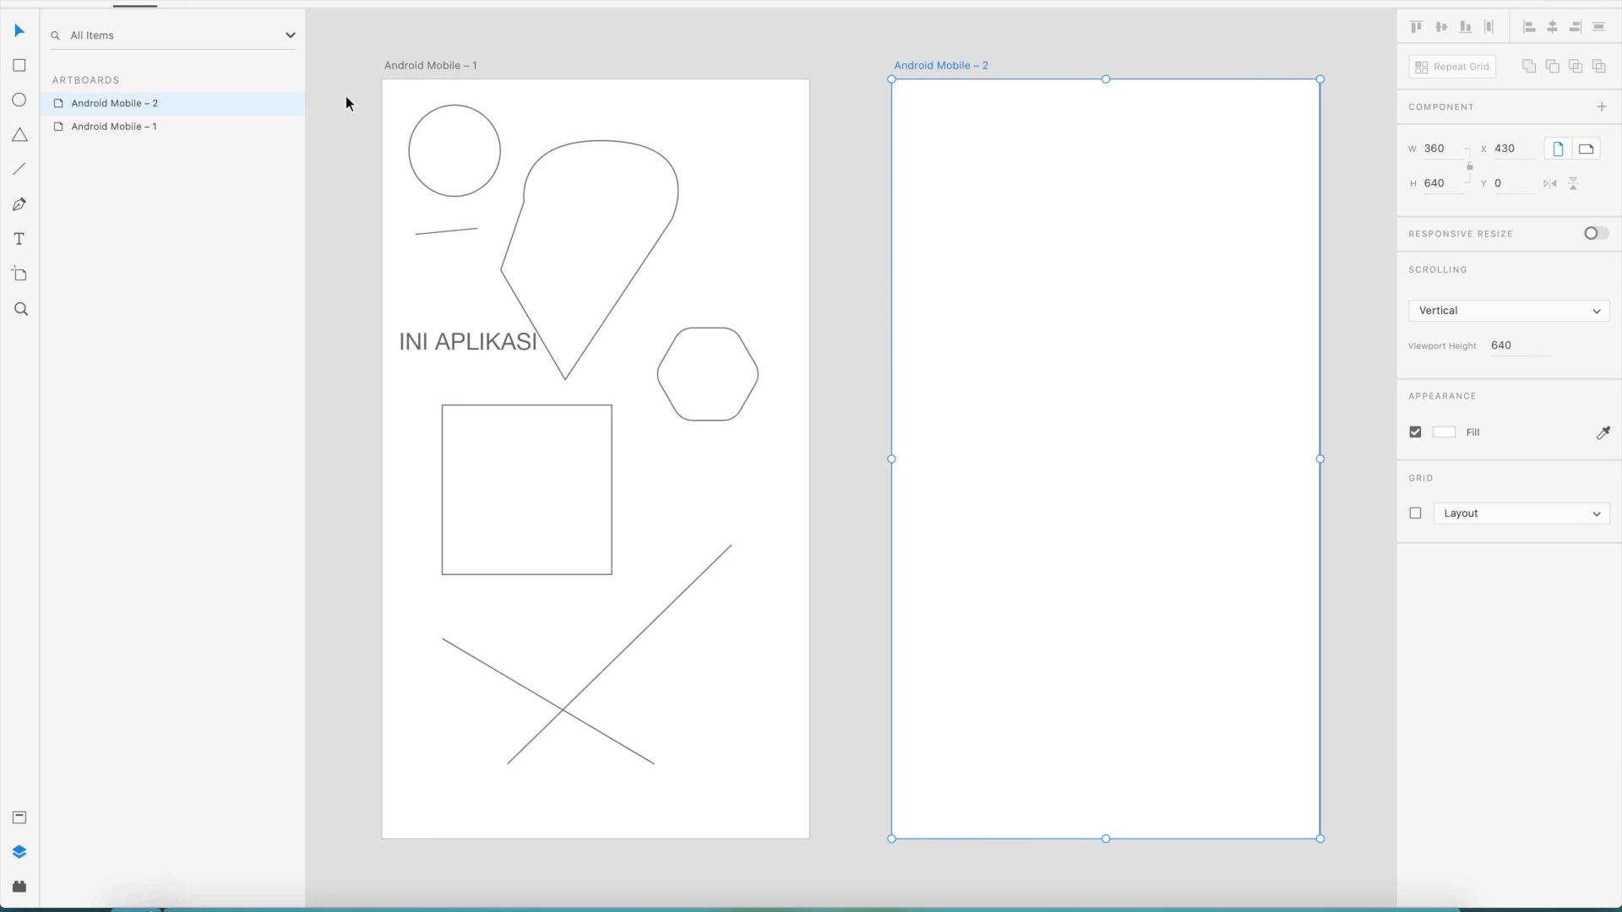
double_click(131, 112)
click(59, 103)
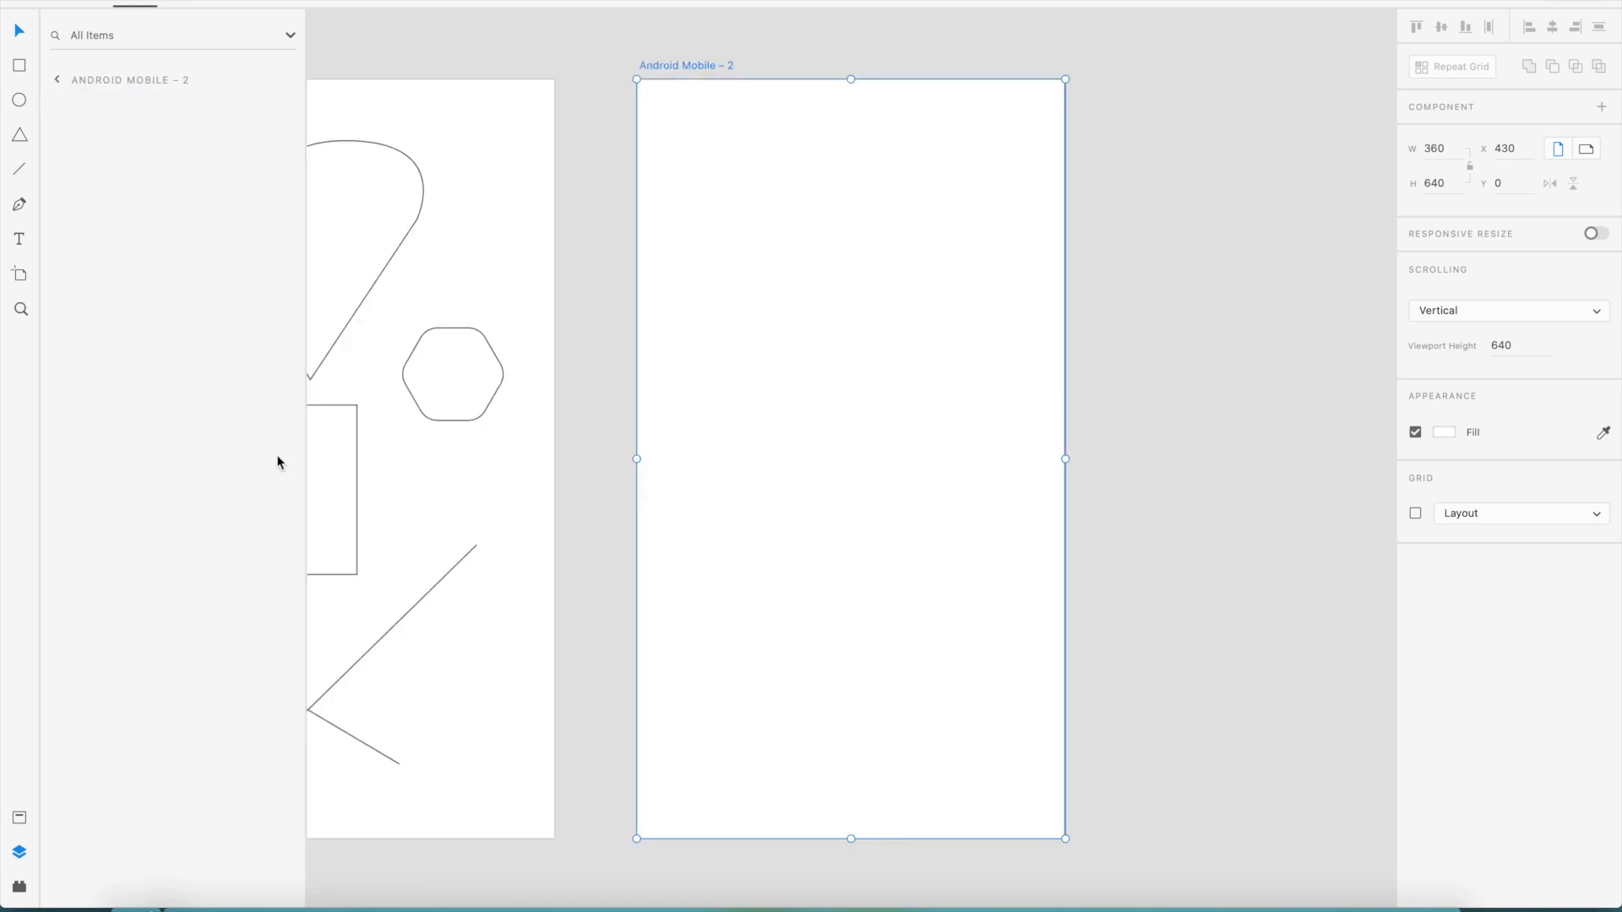
- Mark the "INI APLIKASI" text layer of Android Mobile – 1 for export and lock it
click(473, 357)
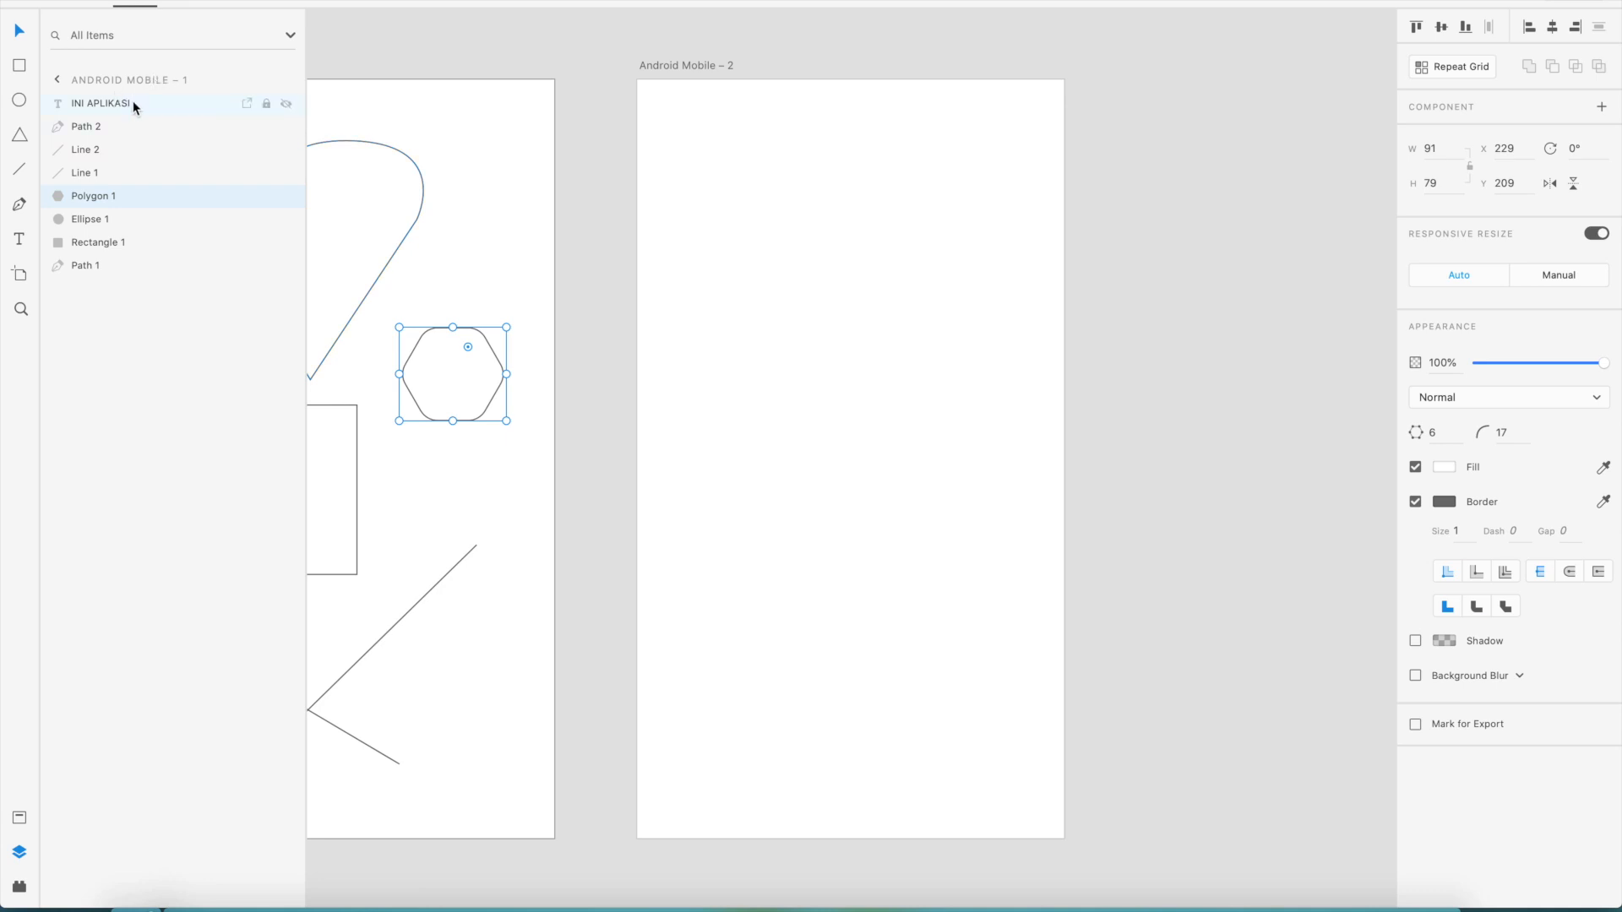
click(107, 106)
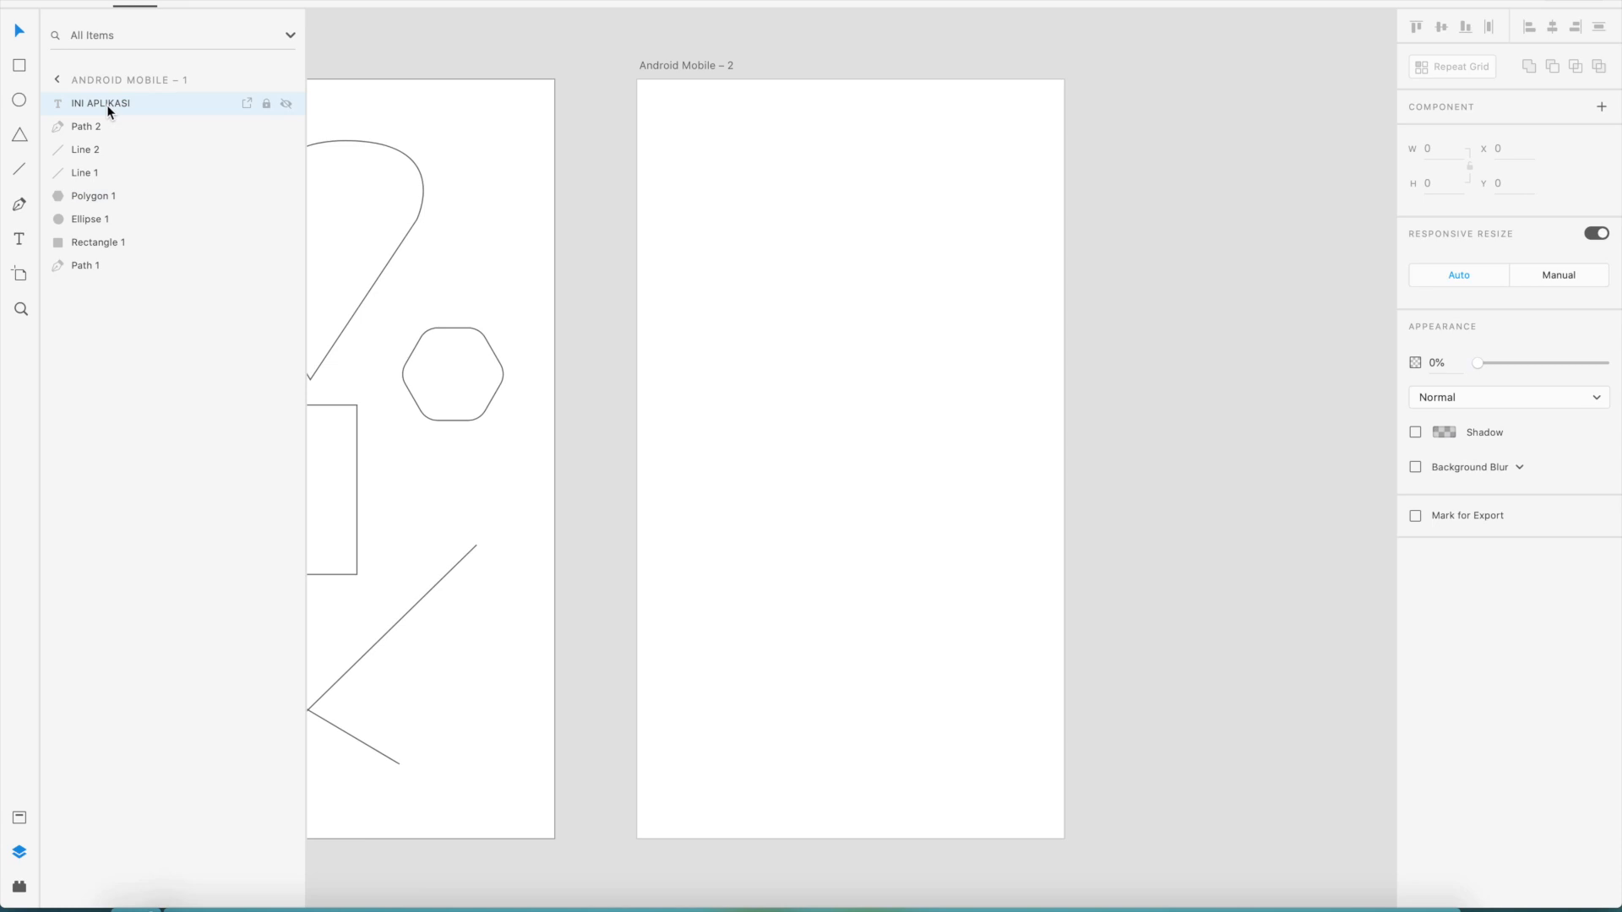
click(247, 105)
click(265, 105)
- Hide the "INI APLIKASI" text layer and show it again on the artboard
click(287, 105)
click(286, 105)
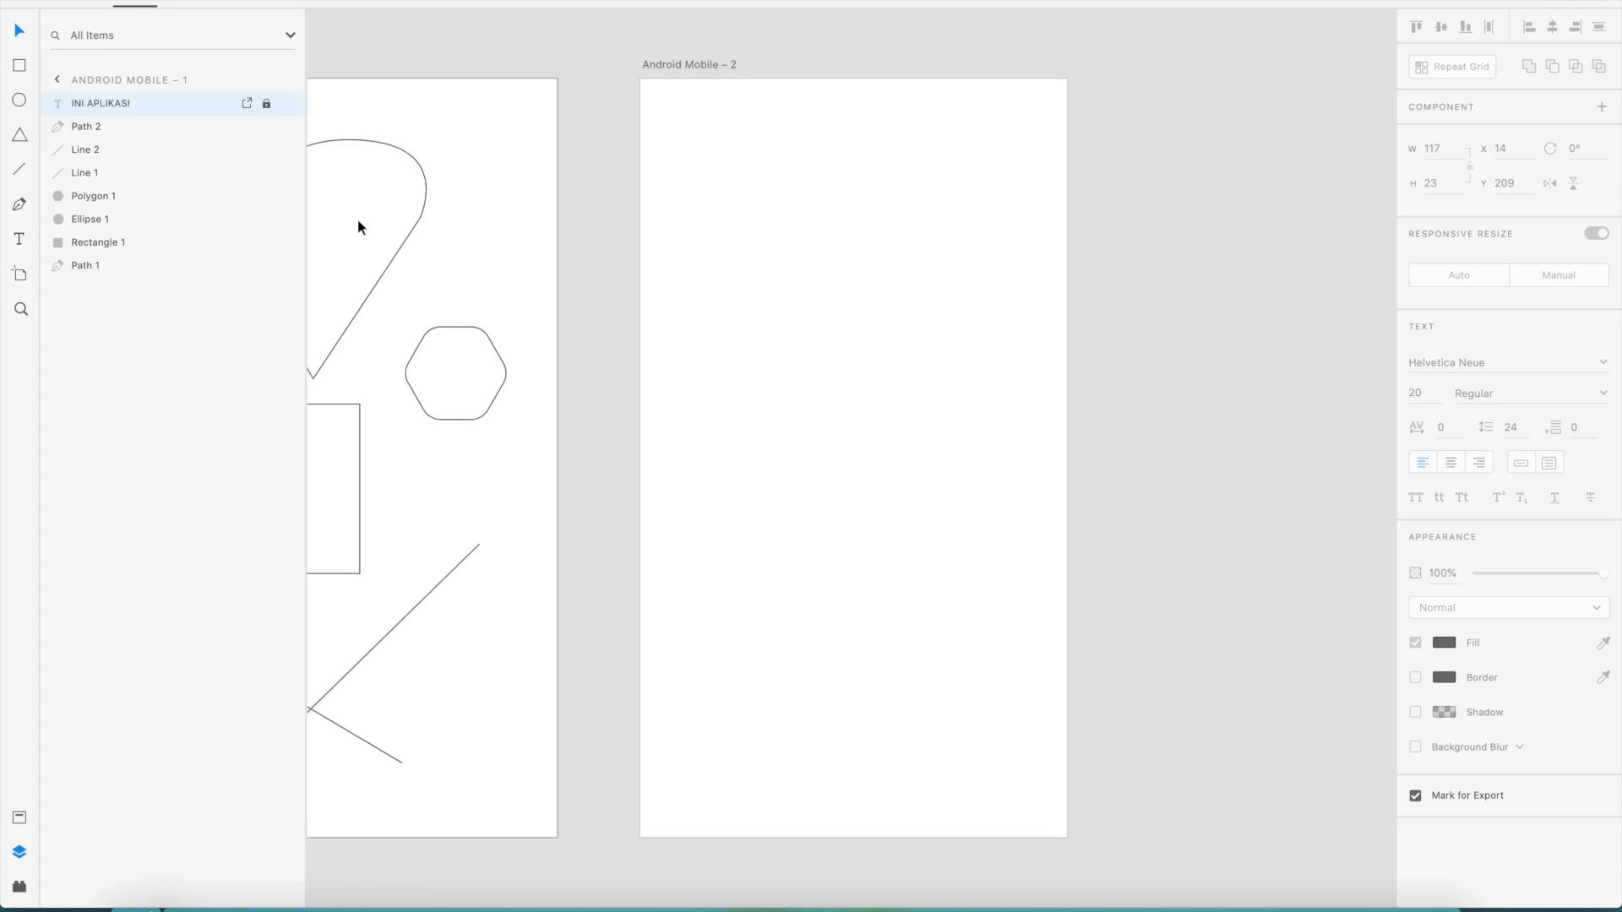
scroll(358, 222, left, 3)
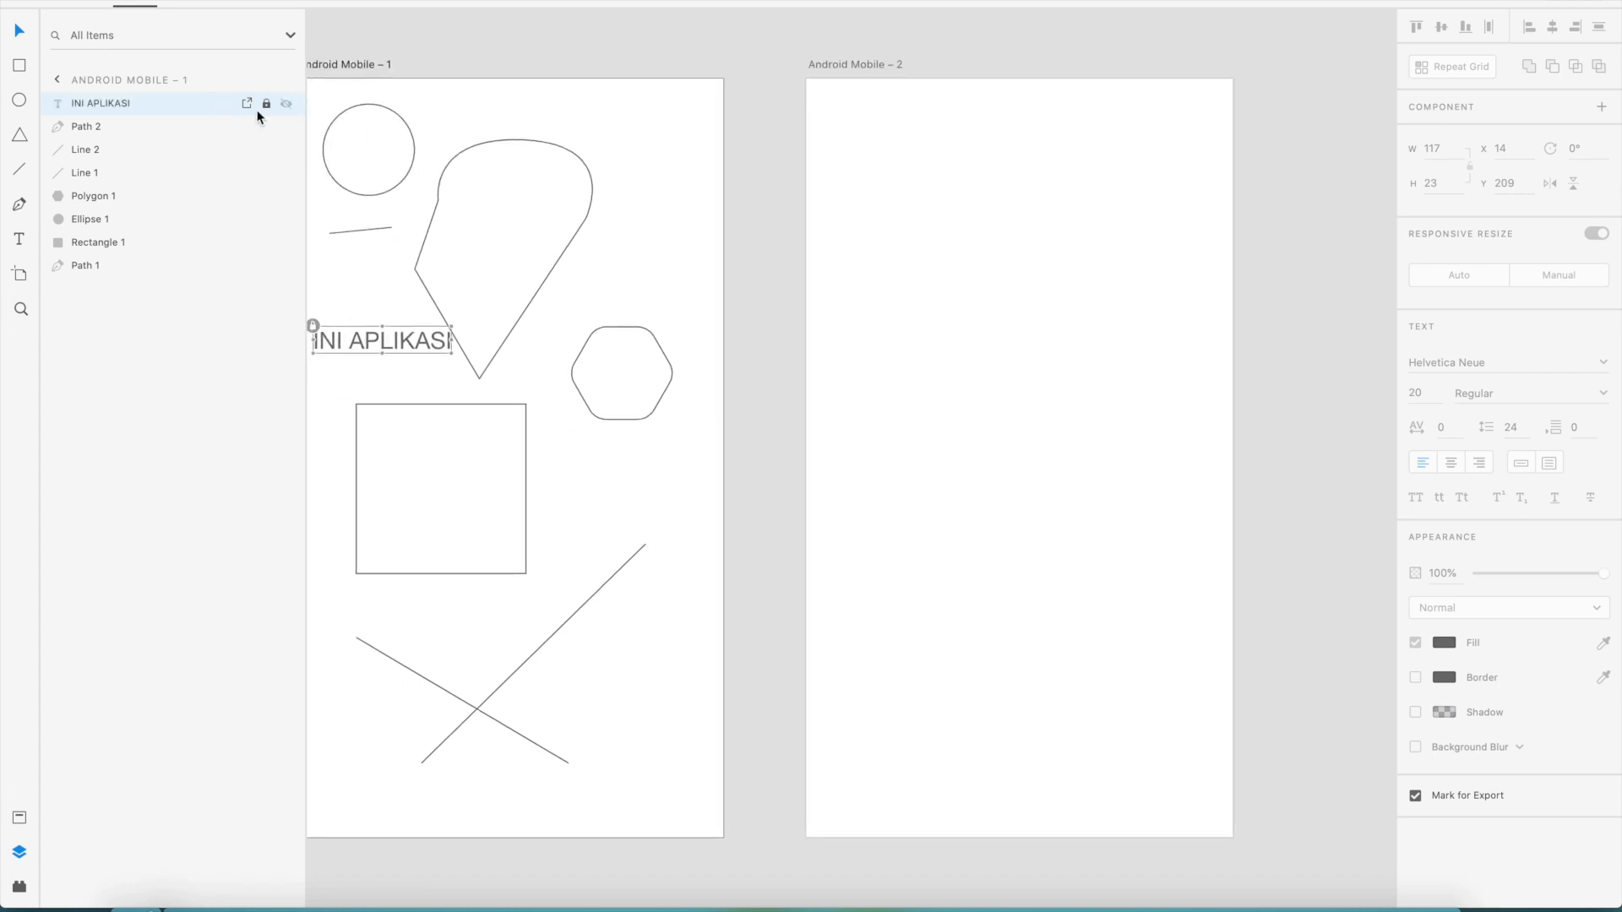
click(286, 105)
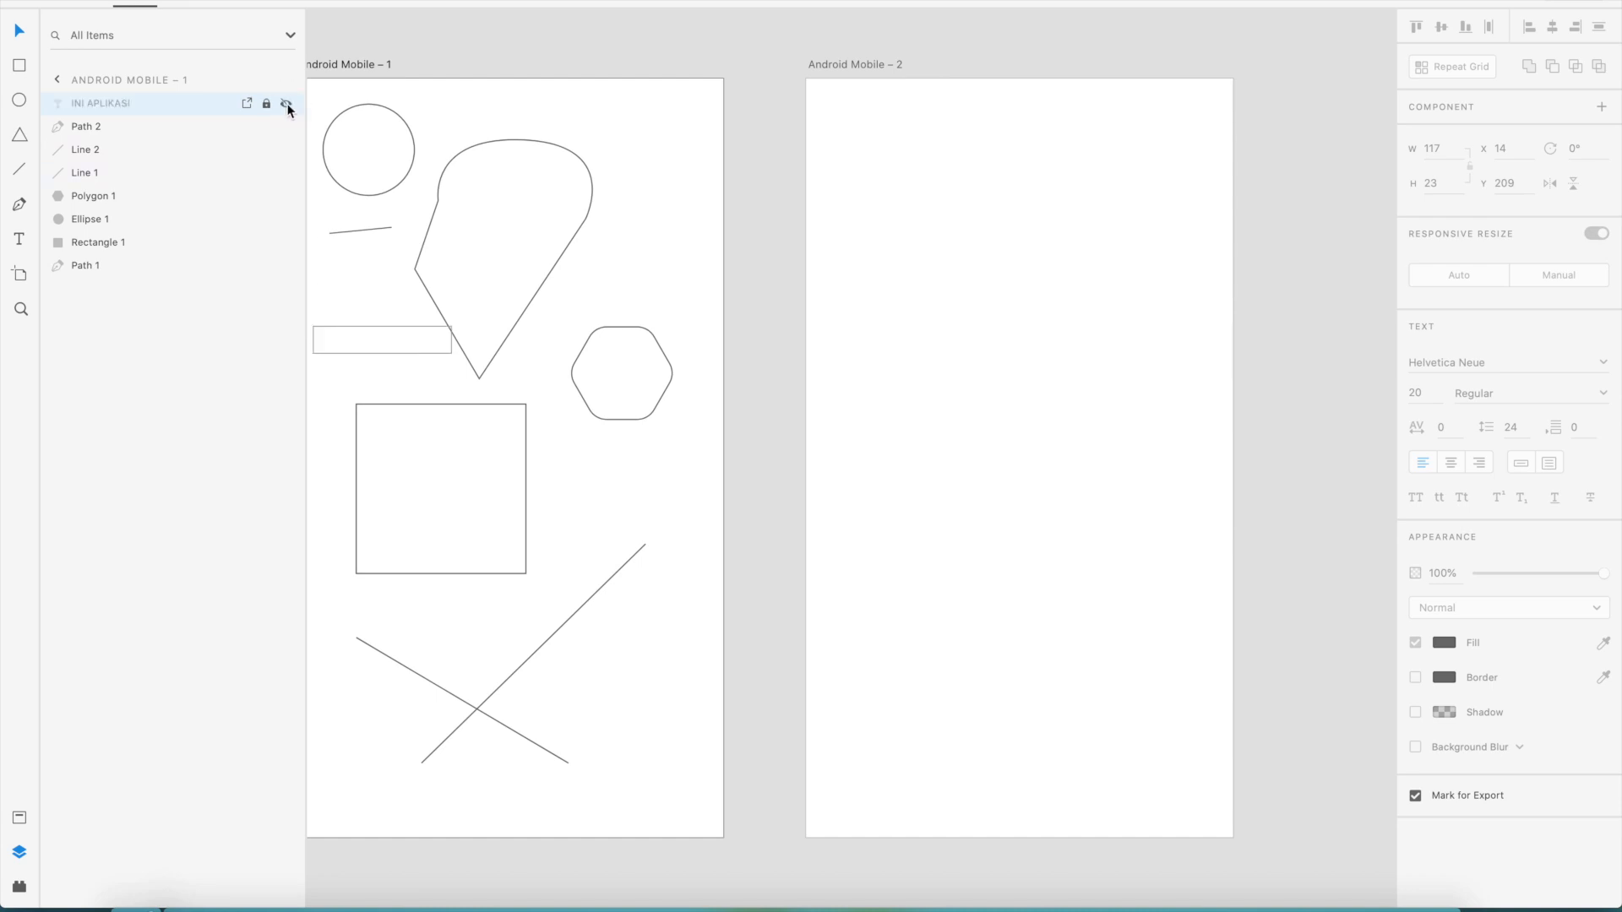
click(286, 104)
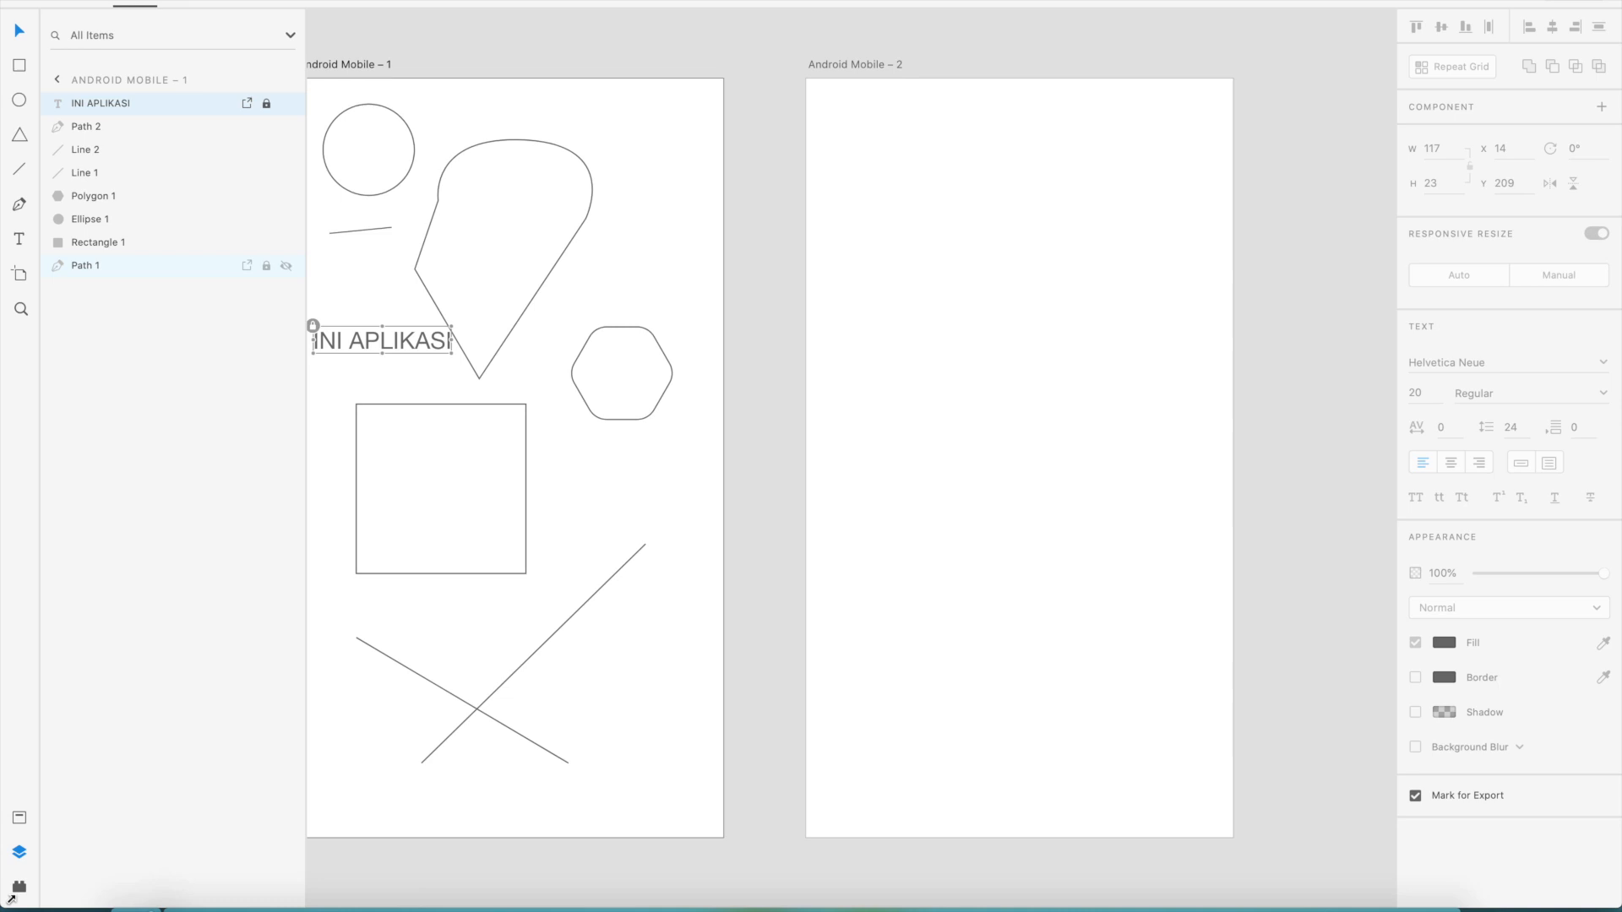
- Open the plugins, leave the UI Faces plugin and show the list of installed plugins
click(19, 887)
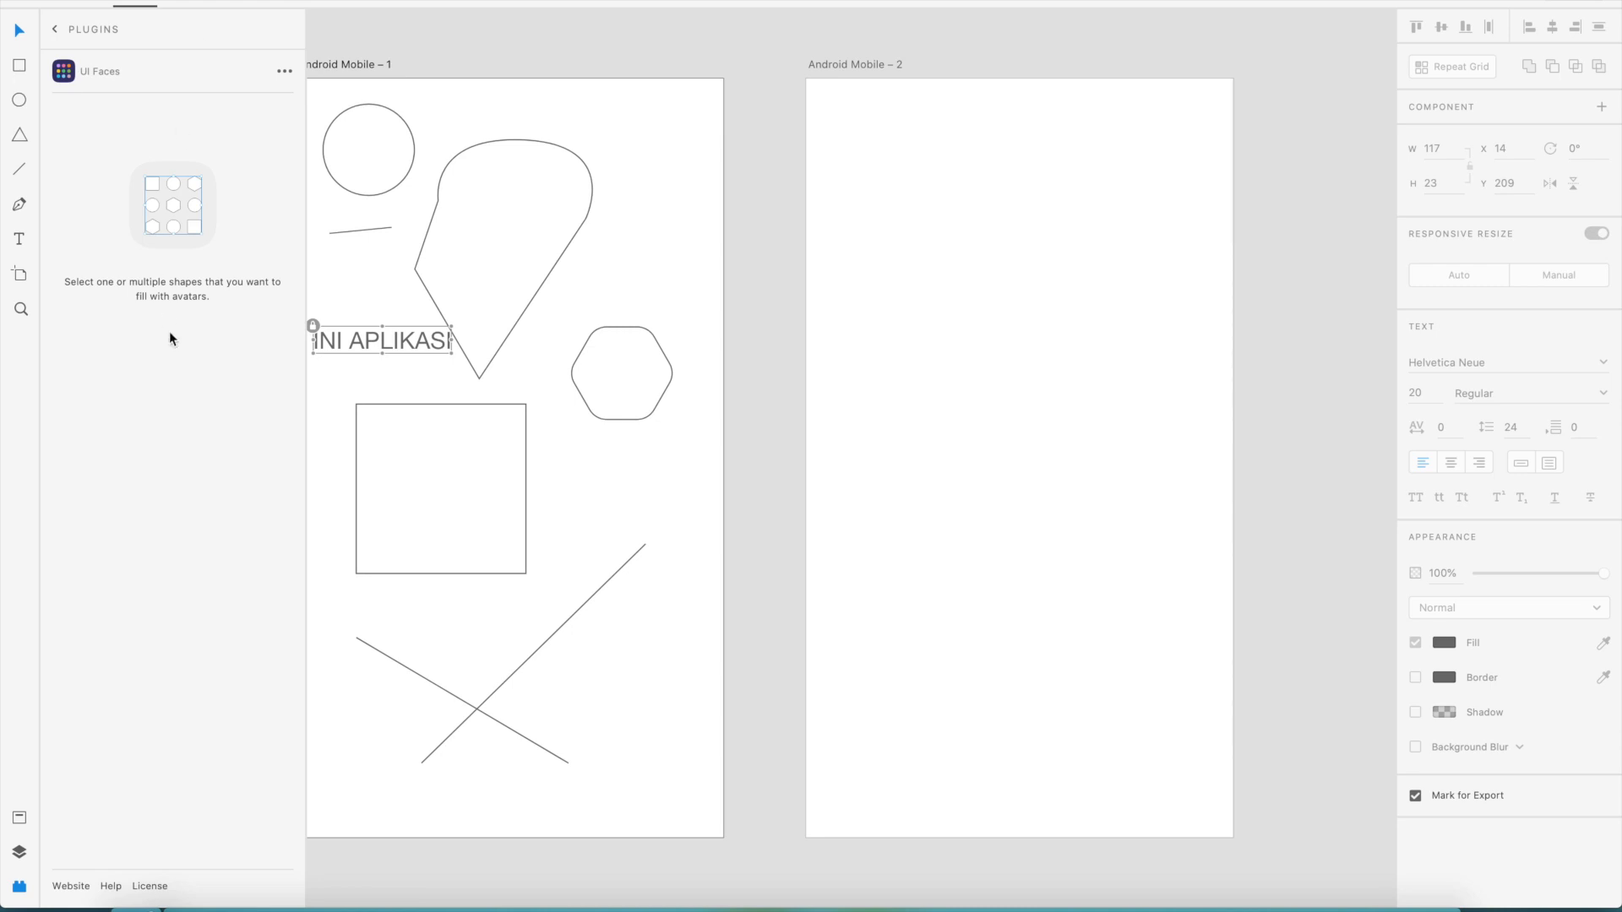
click(55, 29)
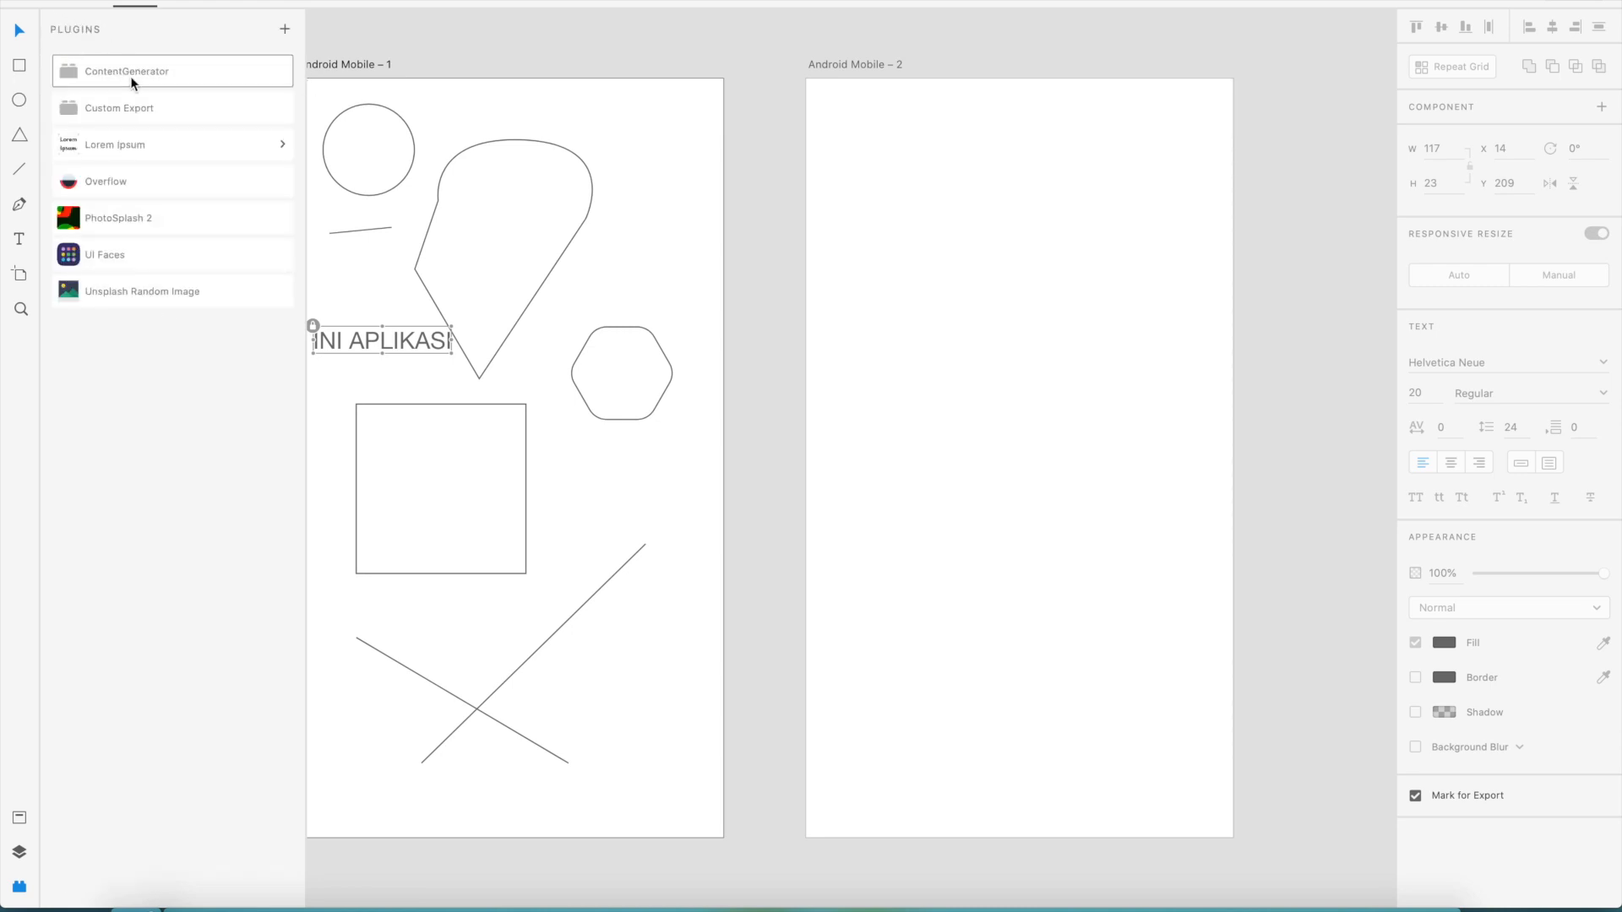